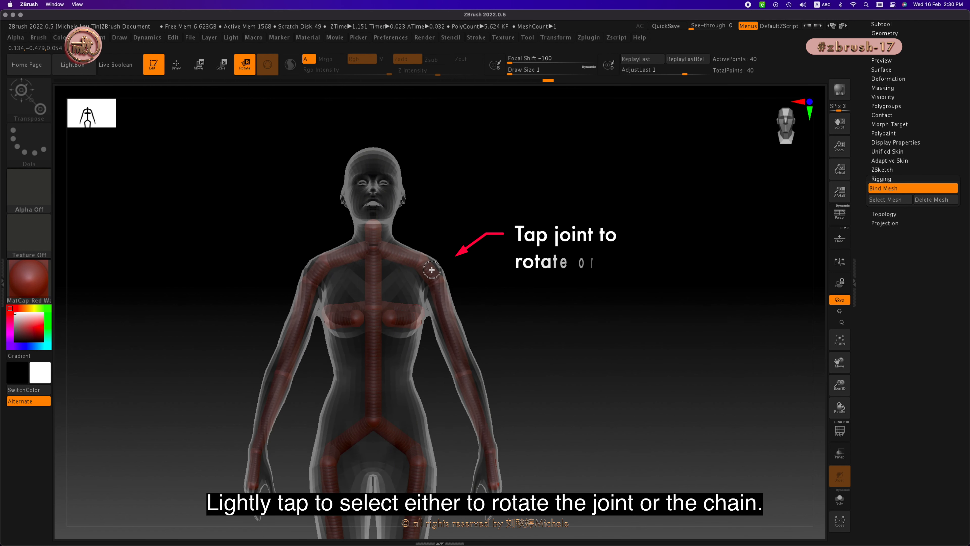
# Step: Rotate the upper arms outward from the shoulder joints to raise both arms into a T-pose
pyautogui.moveTo(451, 291)
pyautogui.mouseDown()
pyautogui.moveTo(494, 296)
pyautogui.moveTo(526, 249)
pyautogui.mouseUp()
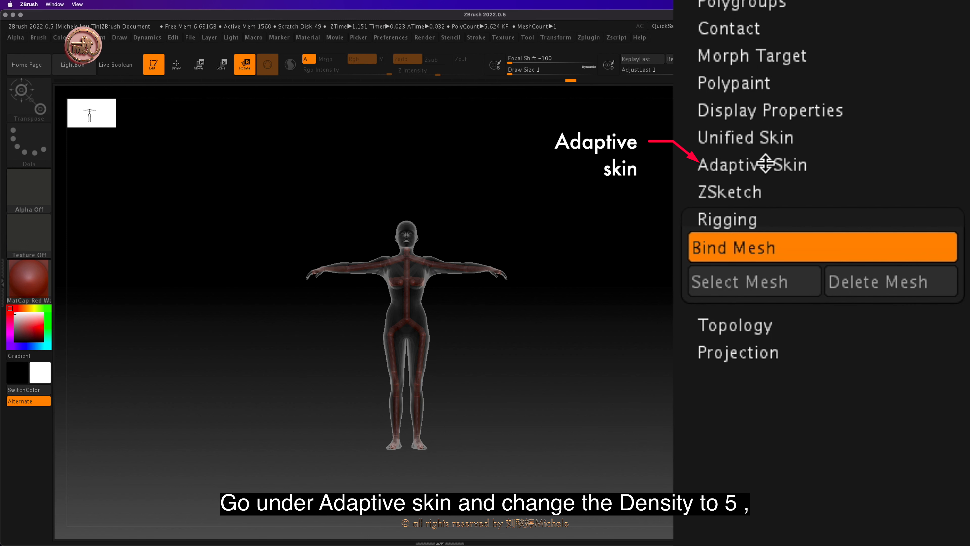
# Step: Set the Adaptive Skin density to 5 and DynaMesh resolution to 0, and preview the skin of the posed figure
pyautogui.click(771, 164)
pyautogui.moveTo(858, 191); pyautogui.dragTo(895, 191)
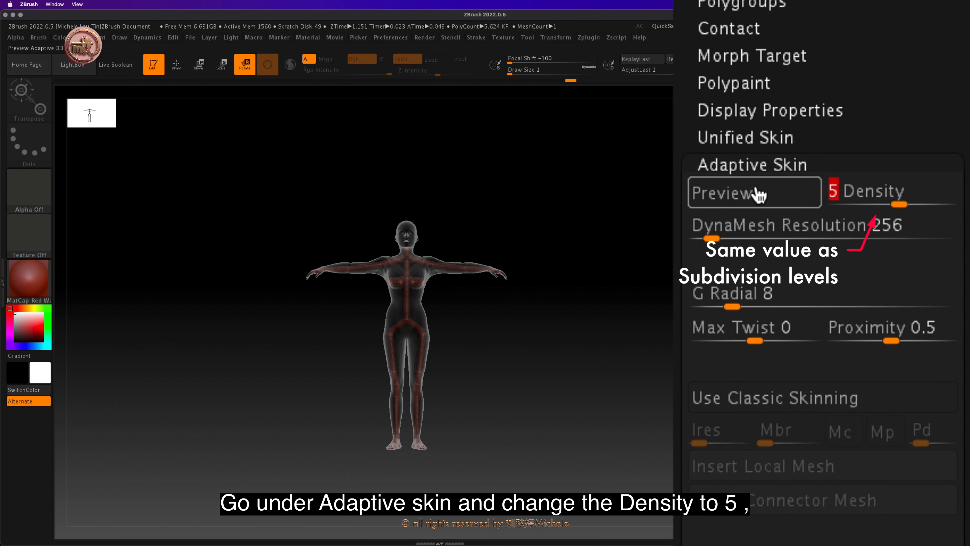
pyautogui.moveTo(710, 231); pyautogui.dragTo(712, 231)
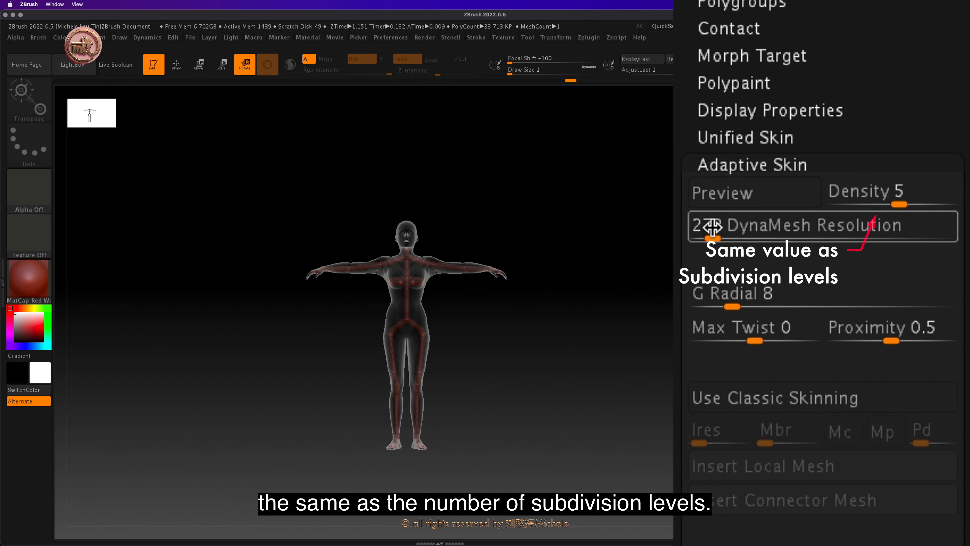
pyautogui.moveTo(713, 226); pyautogui.dragTo(665, 260)
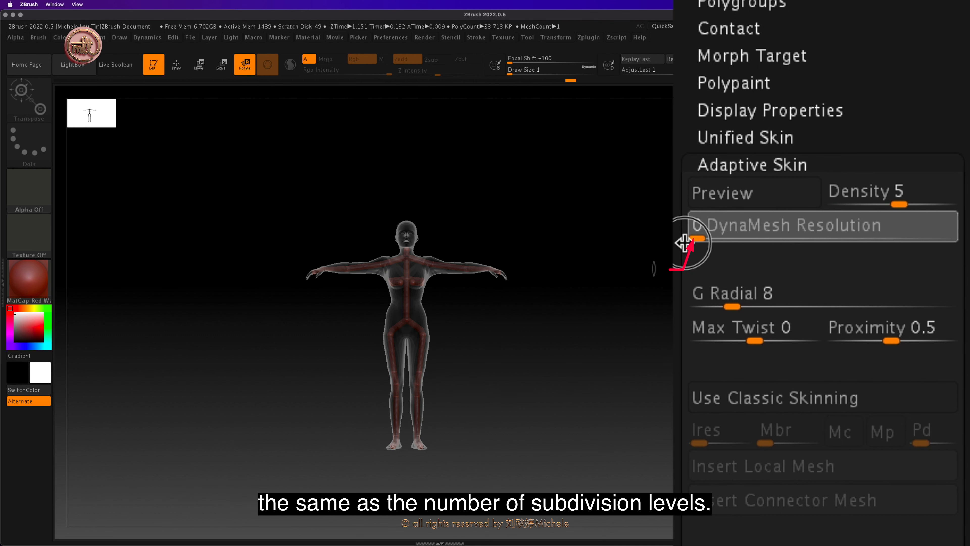
pyautogui.click(765, 197)
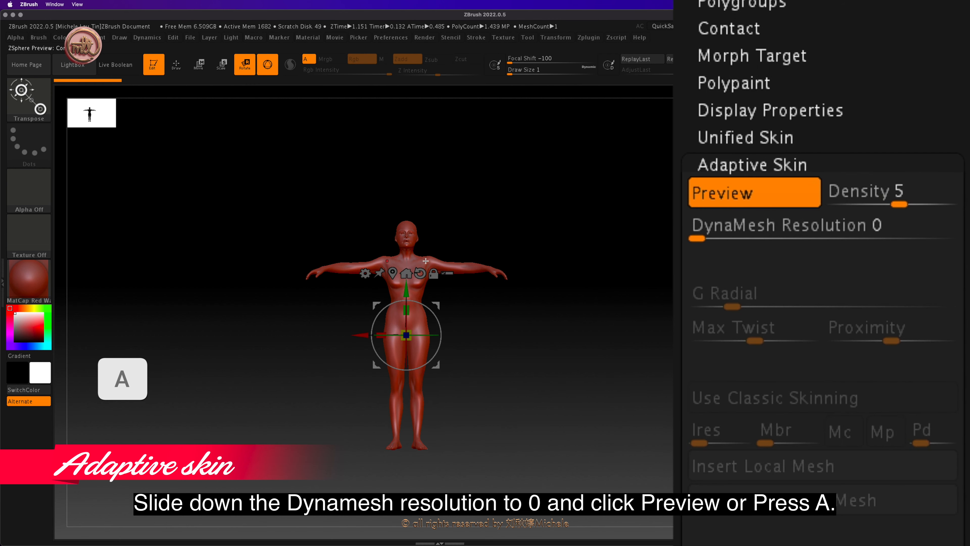
# Step: Inspect the previewed T-pose mesh from several angles and distances, checking its surface and active point count
pyautogui.press('q')
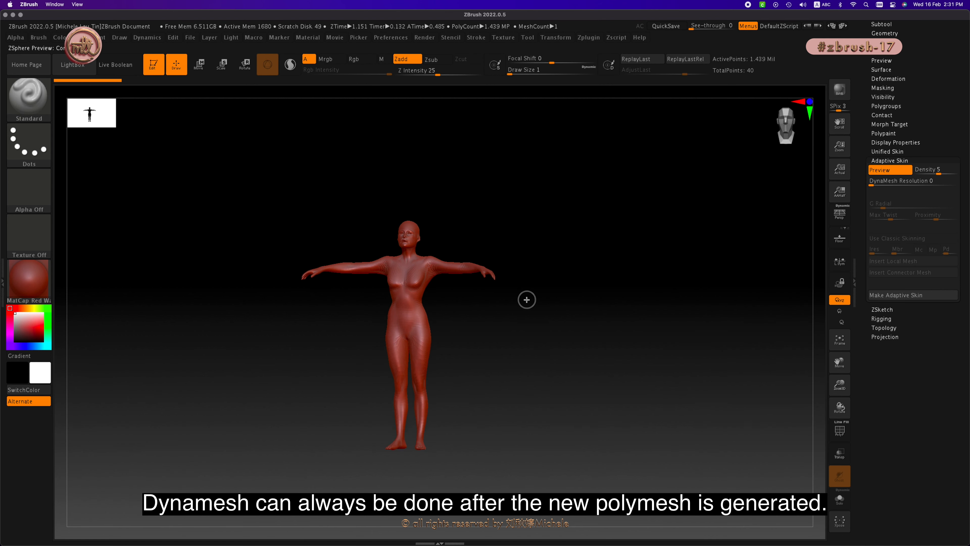
pyautogui.moveTo(527, 300)
pyautogui.mouseDown()
pyautogui.moveTo(500, 304)
pyautogui.moveTo(526, 293)
pyautogui.mouseUp()
pyautogui.keyDown('ctrl'); pyautogui.moveTo(435, 243); pyautogui.dragTo(618, 256, button='right'); pyautogui.keyUp('ctrl')
pyautogui.moveTo(515, 346)
pyautogui.mouseDown()
pyautogui.moveTo(641, 340)
pyautogui.moveTo(563, 348)
pyautogui.mouseUp()
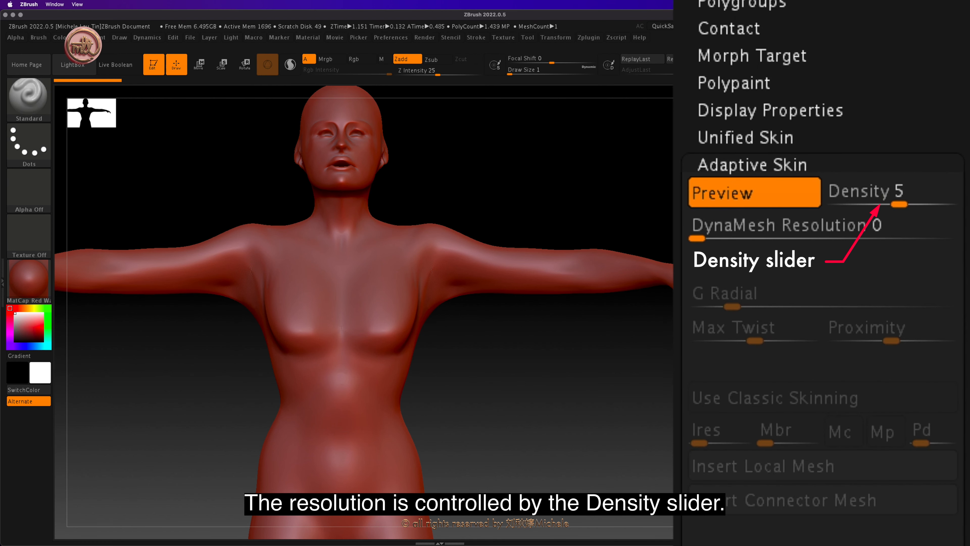
pyautogui.moveTo(735, 234)
pyautogui.mouseDown()
pyautogui.moveTo(664, 249)
pyautogui.moveTo(748, 243)
pyautogui.mouseUp()
pyautogui.press('f')
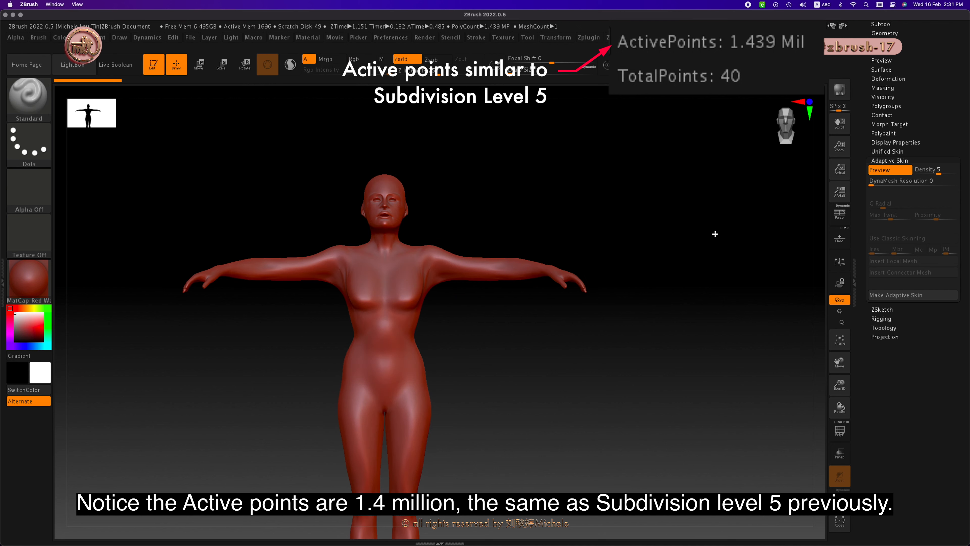
pyautogui.moveTo(690, 289)
pyautogui.mouseDown()
pyautogui.moveTo(643, 293)
pyautogui.moveTo(699, 289)
pyautogui.mouseUp()
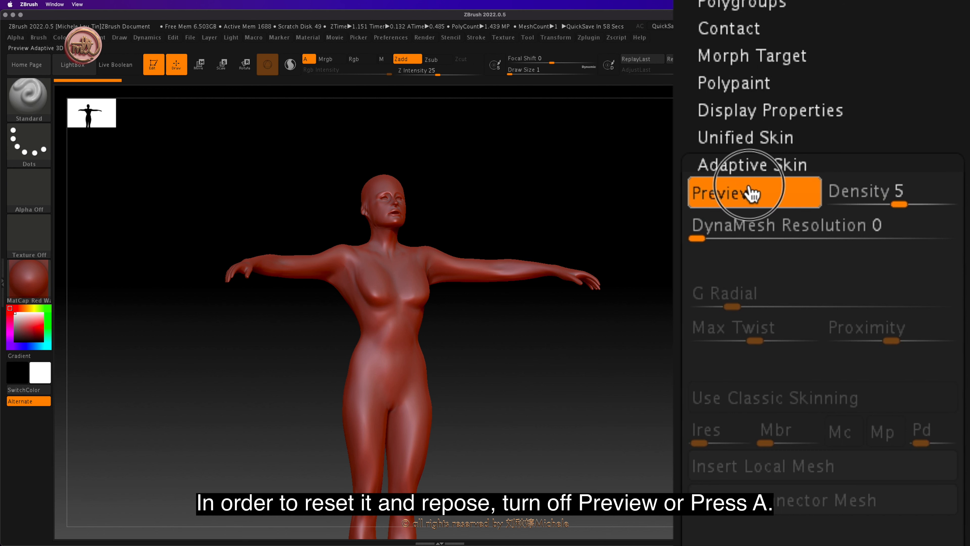
# Step: Turn off the Adaptive Skin preview to return to the ZSphere rig, and collapse the Adaptive Skin settings
pyautogui.click(751, 195)
pyautogui.press('a')
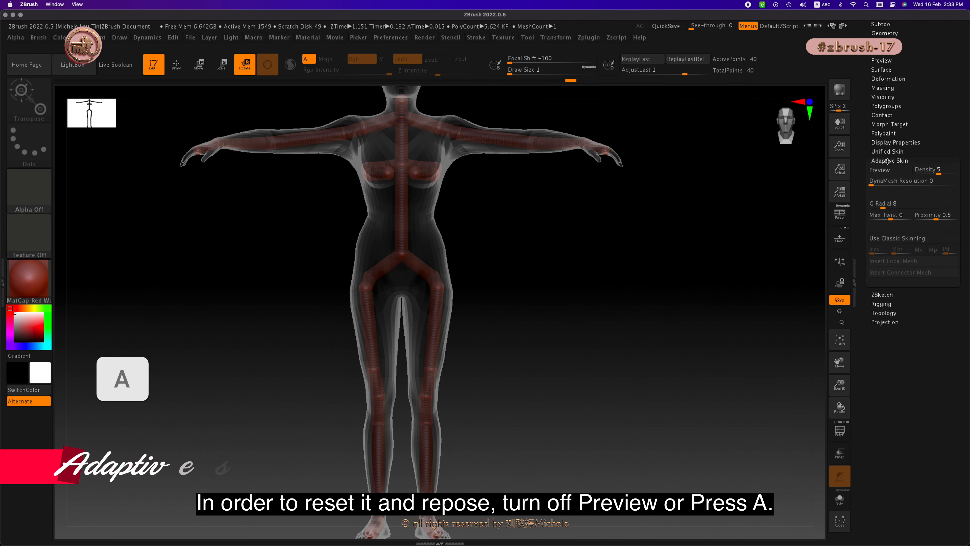
pyautogui.click(887, 161)
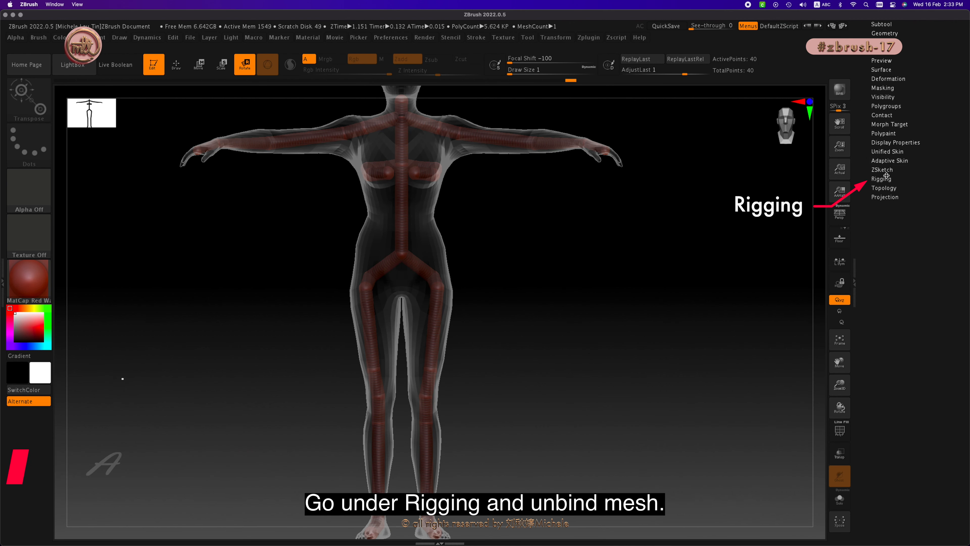
# Step: Reset the figure to its original pose by turning Bind Mesh off and on again in the rigging settings
pyautogui.click(882, 179)
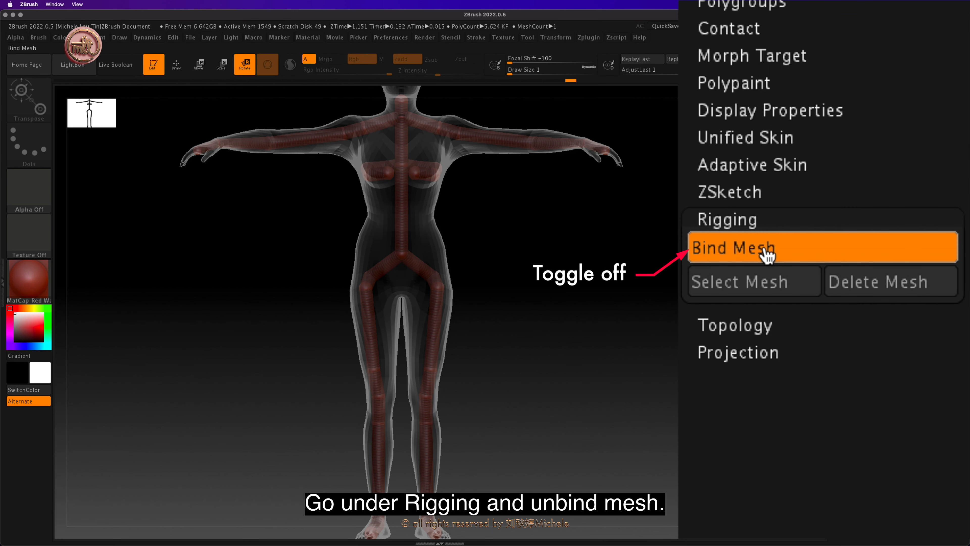
pyautogui.click(767, 253)
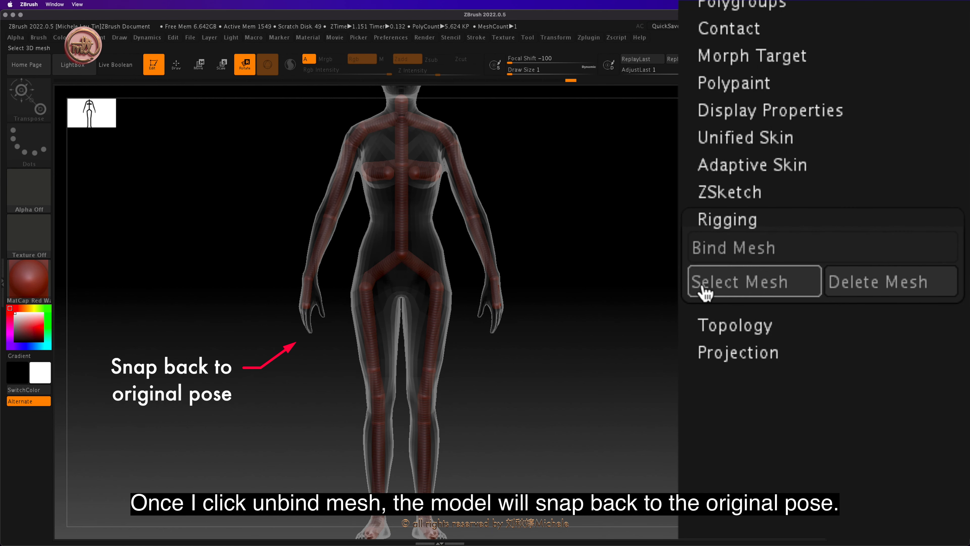
pyautogui.moveTo(787, 267)
pyautogui.mouseDown()
pyautogui.moveTo(695, 268)
pyautogui.moveTo(796, 269)
pyautogui.mouseUp()
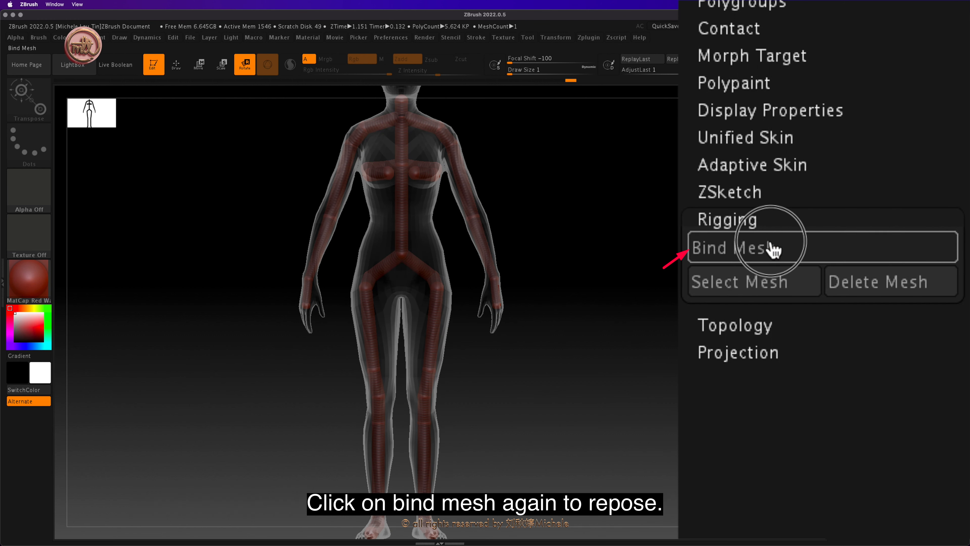
pyautogui.click(767, 251)
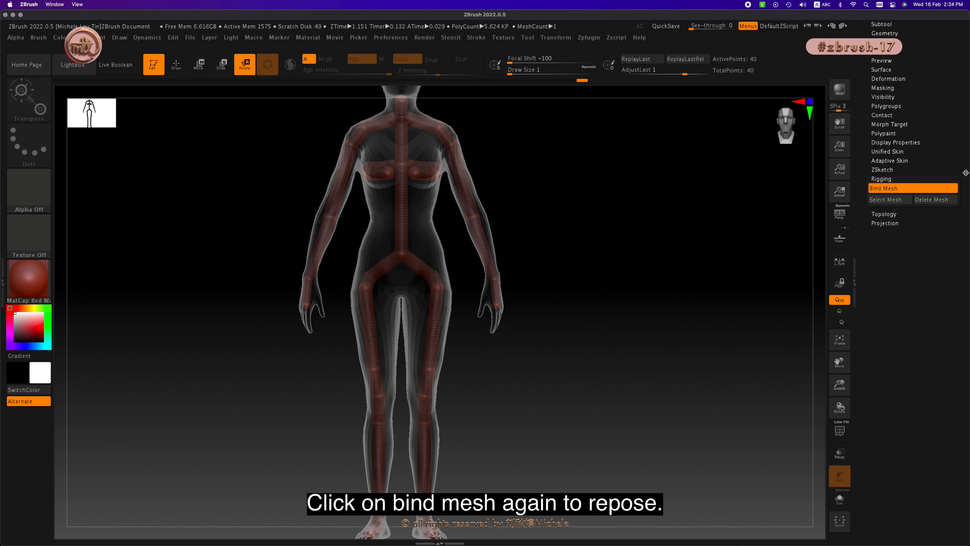
# Step: Create a new layer in record mode to capture the rig's pose changes
pyautogui.moveTo(966, 174); pyautogui.dragTo(961, 253)
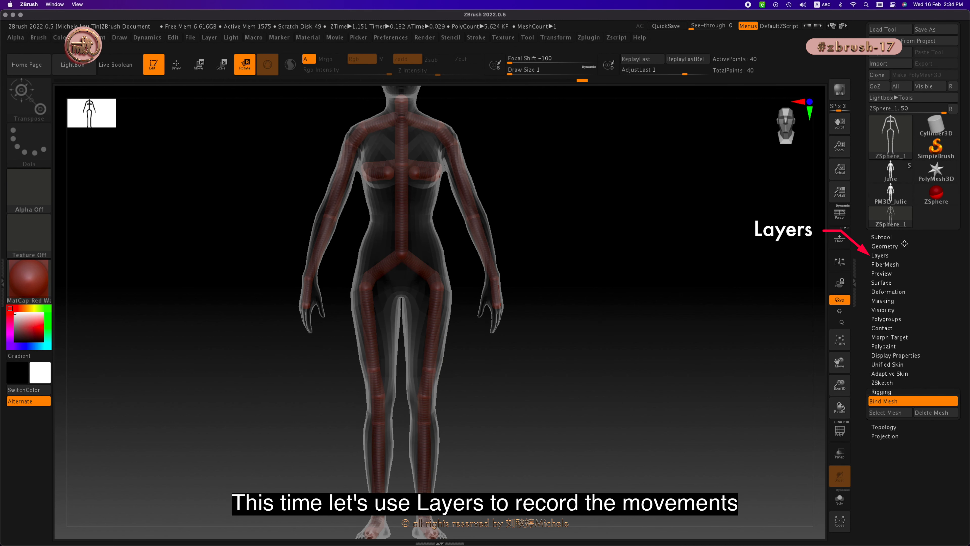
pyautogui.click(891, 254)
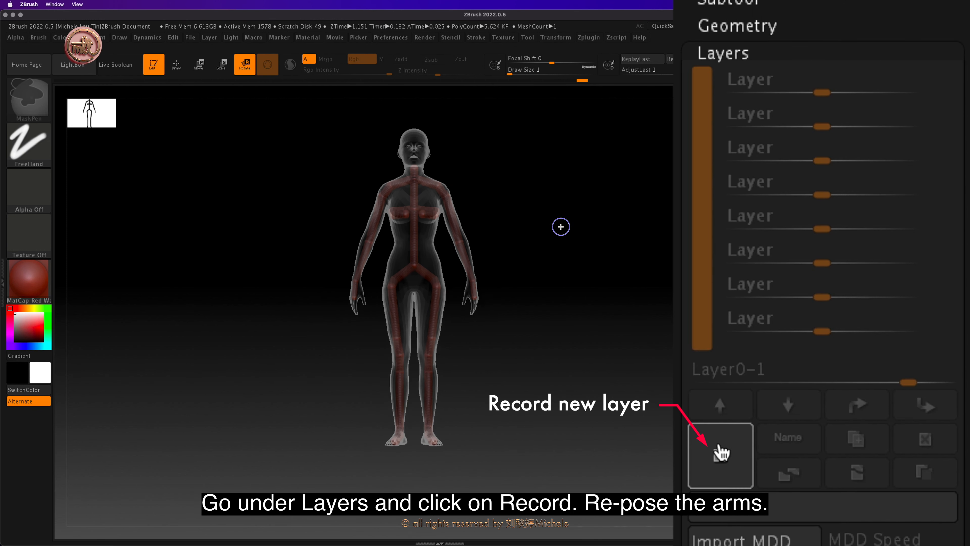
pyautogui.click(720, 455)
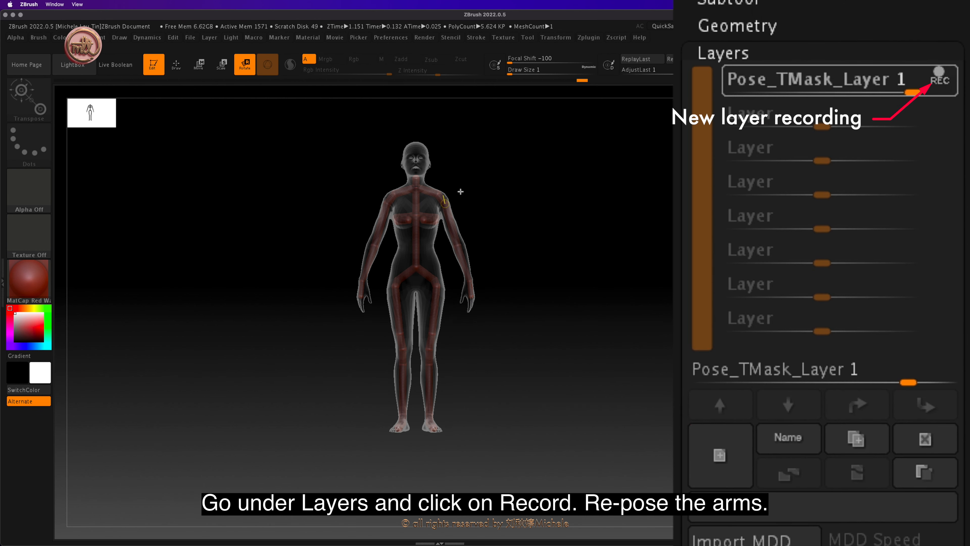
# Step: Raise the figure's left arm outward from the shoulder, with the forearm angled upward, while the layer records
pyautogui.moveTo(462, 183)
pyautogui.keyDown('ctrl'); pyautogui.mouseDown(button='right')
pyautogui.moveTo(516, 188)
pyautogui.moveTo(494, 179)
pyautogui.mouseUp(button='right'); pyautogui.keyUp('ctrl')
pyautogui.moveTo(494, 195)
pyautogui.keyDown('alt'); pyautogui.mouseDown()
pyautogui.moveTo(490, 258)
pyautogui.moveTo(453, 274)
pyautogui.moveTo(467, 326)
pyautogui.mouseUp(); pyautogui.keyUp('alt')
pyautogui.press('r')
pyautogui.press('ctrl')
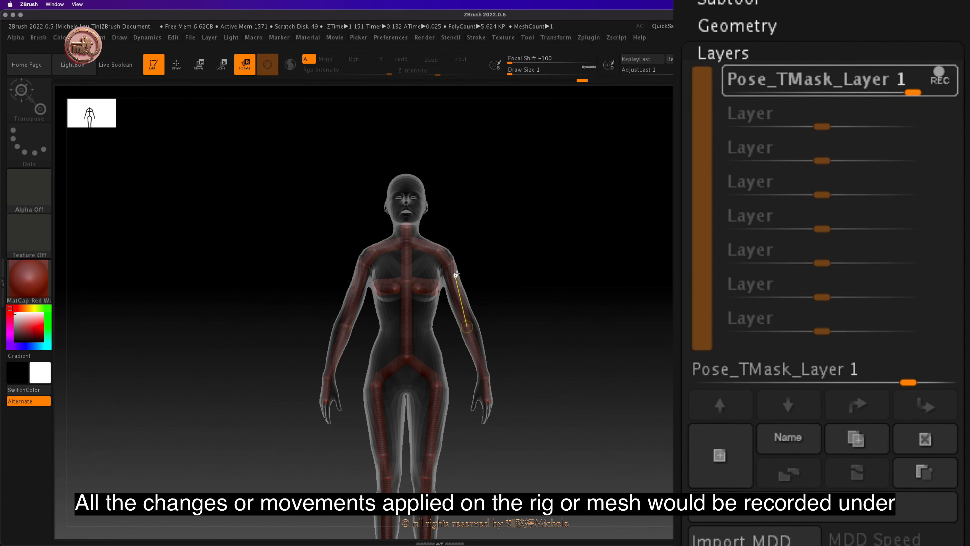
pyautogui.moveTo(456, 275)
pyautogui.keyDown('ctrl'); pyautogui.mouseDown(button='right')
pyautogui.moveTo(486, 254)
pyautogui.moveTo(492, 282)
pyautogui.mouseUp(button='right'); pyautogui.keyUp('ctrl')
pyautogui.moveTo(427, 258)
pyautogui.keyDown('ctrl'); pyautogui.mouseDown(button='right')
pyautogui.moveTo(510, 232)
pyautogui.moveTo(487, 256)
pyautogui.mouseUp(button='right'); pyautogui.keyUp('ctrl')
pyautogui.moveTo(443, 206); pyautogui.dragTo(573, 203)
# Step: Raise the figure's right arm outward to just below shoulder height, with the forearm angled slightly downward
pyautogui.moveTo(260, 305); pyautogui.dragTo(238, 305)
pyautogui.moveTo(286, 202)
pyautogui.mouseDown()
pyautogui.moveTo(256, 73)
pyautogui.moveTo(130, 119)
pyautogui.moveTo(298, 126)
pyautogui.mouseUp()
pyautogui.moveTo(229, 279); pyautogui.dragTo(290, 210)
pyautogui.press('w')
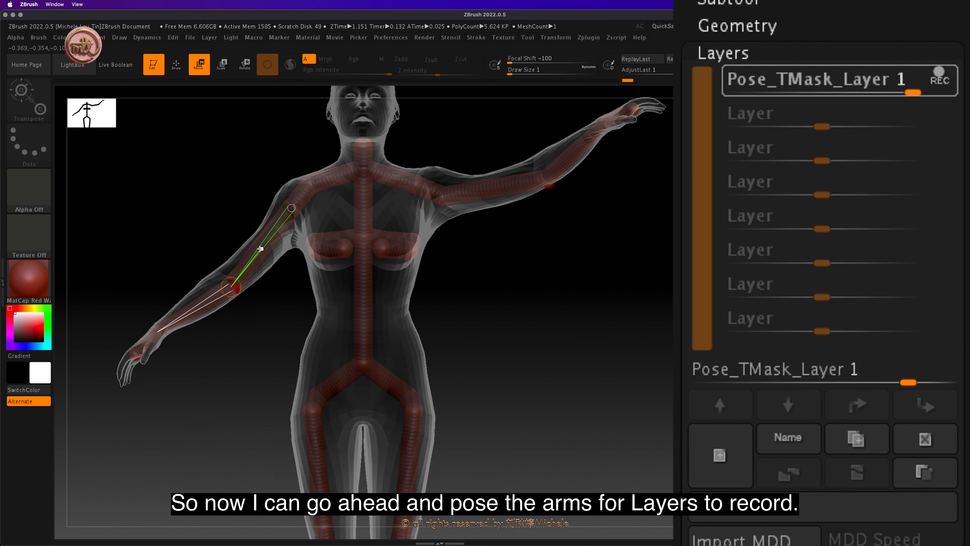
pyautogui.moveTo(263, 247); pyautogui.dragTo(111, 257)
pyautogui.moveTo(294, 205); pyautogui.dragTo(283, 191)
pyautogui.moveTo(279, 284)
pyautogui.mouseDown()
pyautogui.moveTo(322, 288)
pyautogui.moveTo(281, 285)
pyautogui.mouseUp()
pyautogui.keyDown('alt'); pyautogui.moveTo(280, 285); pyautogui.dragTo(355, 237); pyautogui.keyUp('alt')
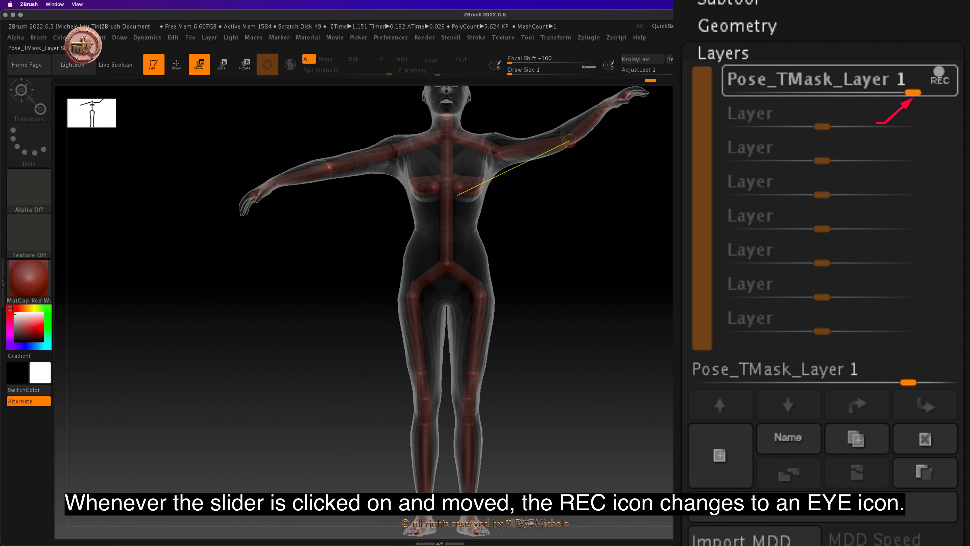
# Step: Stop recording the pose layer, test its intensity down to a slightly negative value, and restore it to 1
pyautogui.moveTo(913, 92)
pyautogui.mouseDown()
pyautogui.moveTo(730, 92)
pyautogui.moveTo(913, 93)
pyautogui.mouseUp()
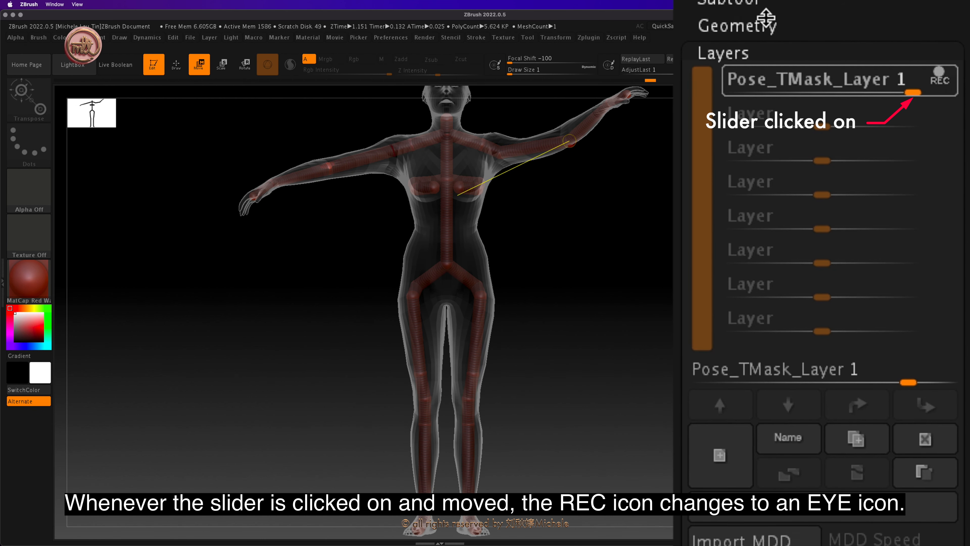
pyautogui.moveTo(914, 91)
pyautogui.mouseDown()
pyautogui.moveTo(812, 110)
pyautogui.moveTo(919, 102)
pyautogui.mouseUp()
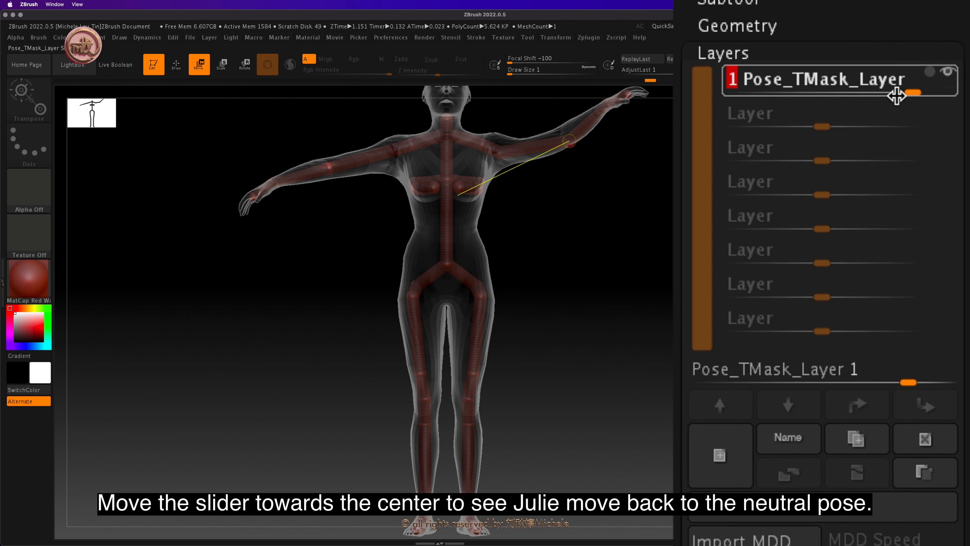
pyautogui.moveTo(909, 91); pyautogui.dragTo(819, 102)
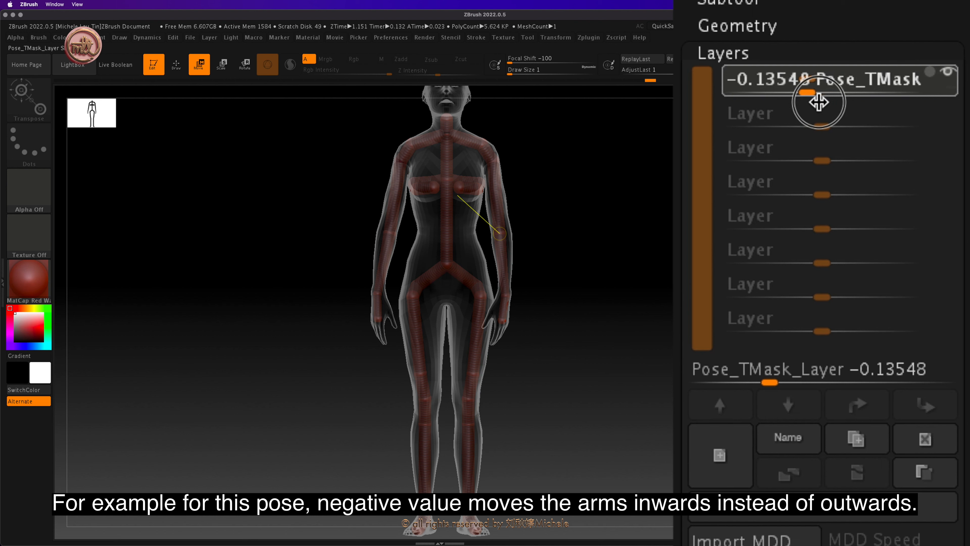
pyautogui.moveTo(819, 102); pyautogui.dragTo(921, 92)
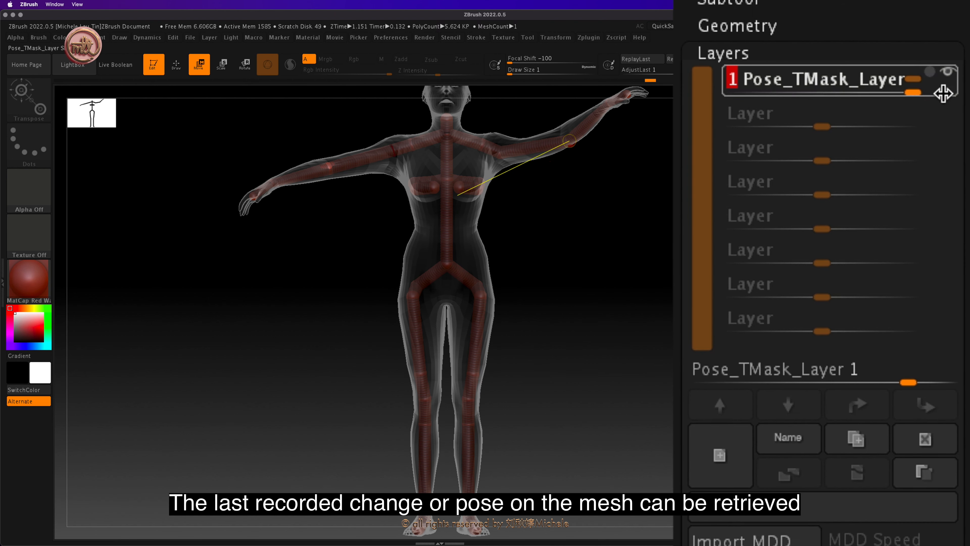
pyautogui.click(807, 74)
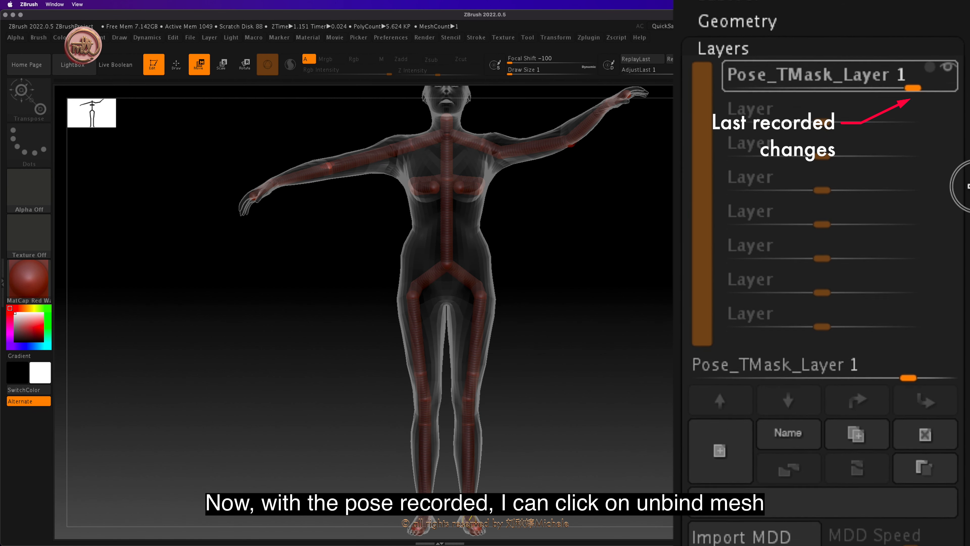
# Step: Turn Bind Mesh off and on again to return the rig to its neutral arm pose after recording the layer
pyautogui.moveTo(969, 186); pyautogui.dragTo(969, 0)
pyautogui.click(899, 340)
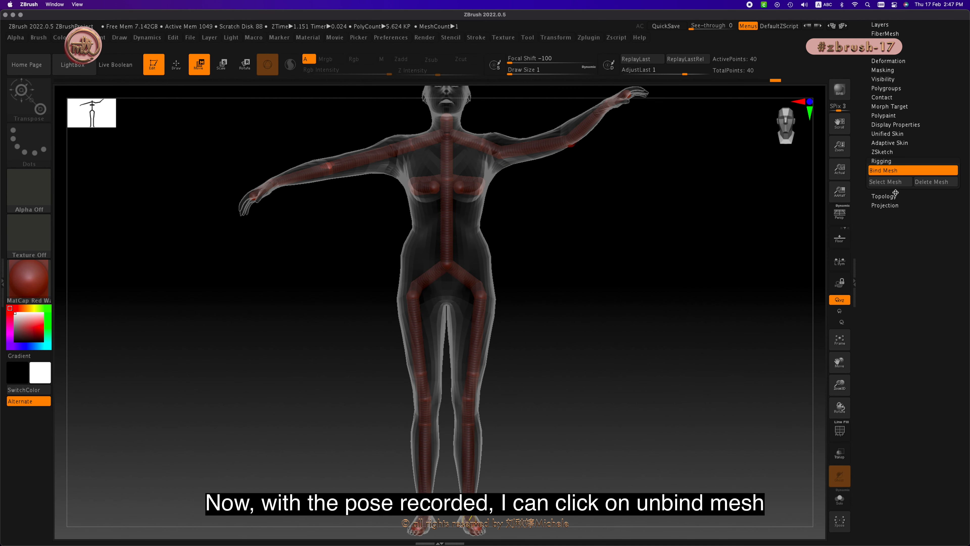
pyautogui.moveTo(966, 177); pyautogui.dragTo(957, 245)
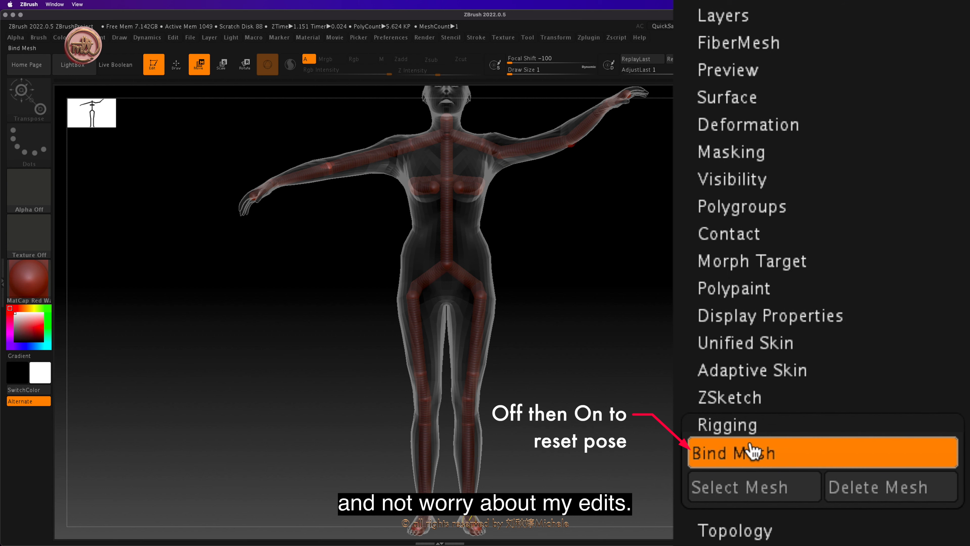
pyautogui.click(889, 377)
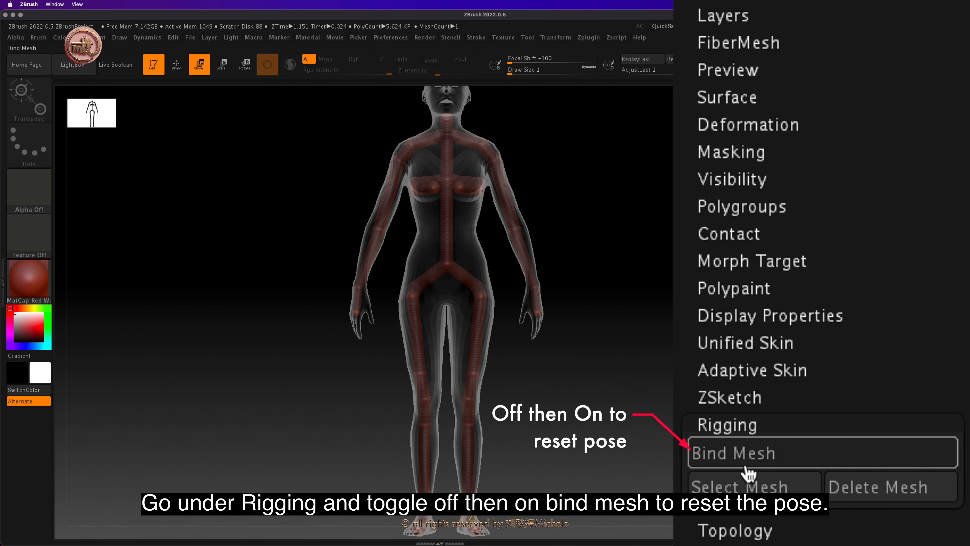
pyautogui.click(745, 457)
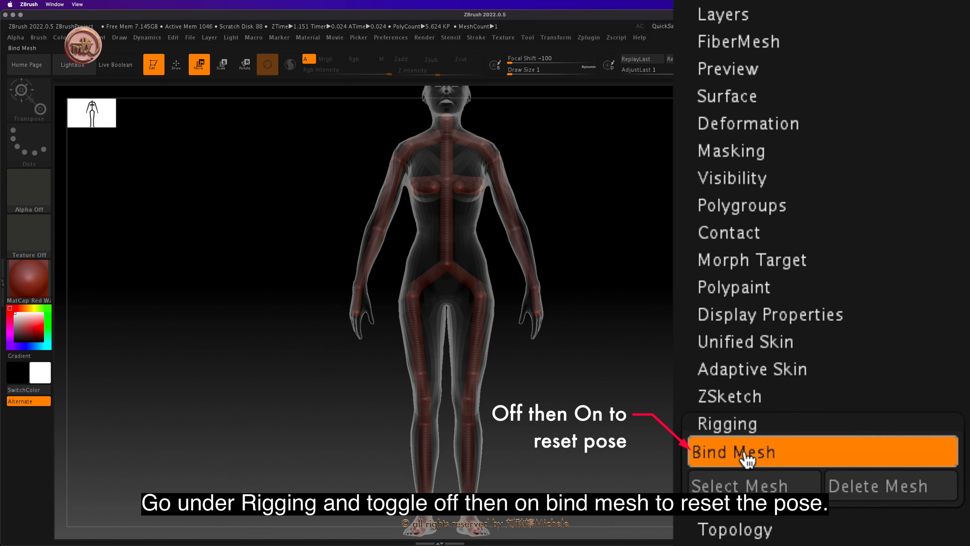
# Step: Retrieve the recorded arm pose by reapplying the Pose_TMask_Layer at intensity 1
pyautogui.click(841, 160)
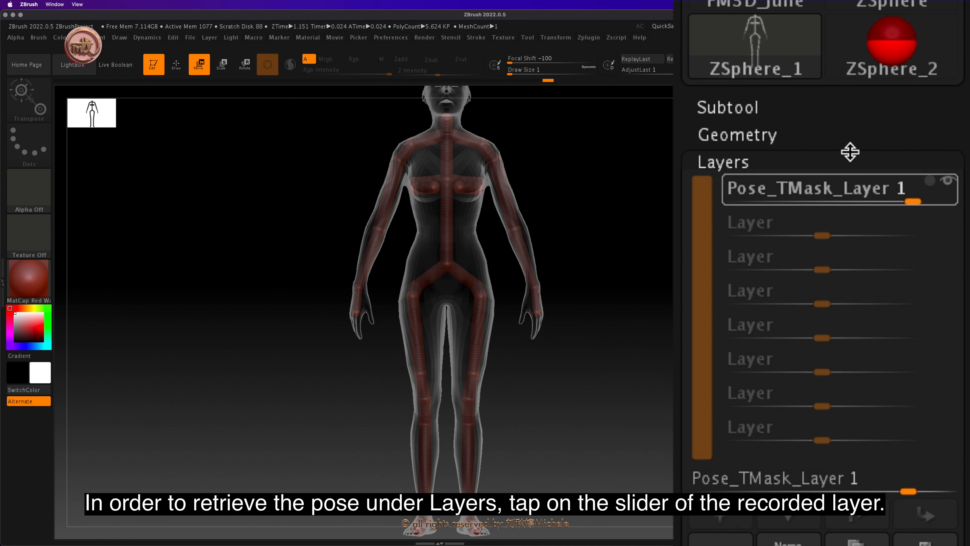
pyautogui.moveTo(909, 197); pyautogui.dragTo(931, 199)
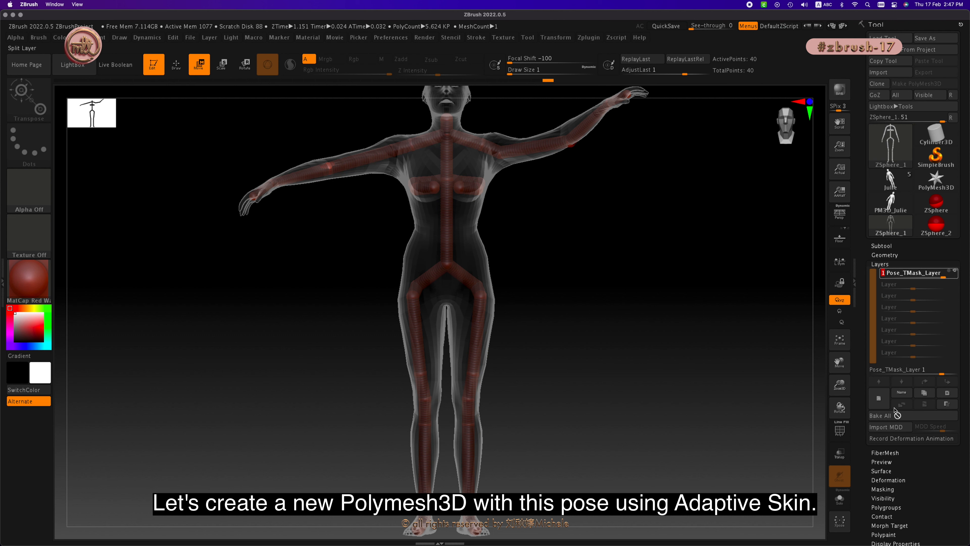
# Step: Preview the Adaptive Skin of the posed ZSphere rig and make a new polymesh from it
pyautogui.scroll(-4, 934, 264)
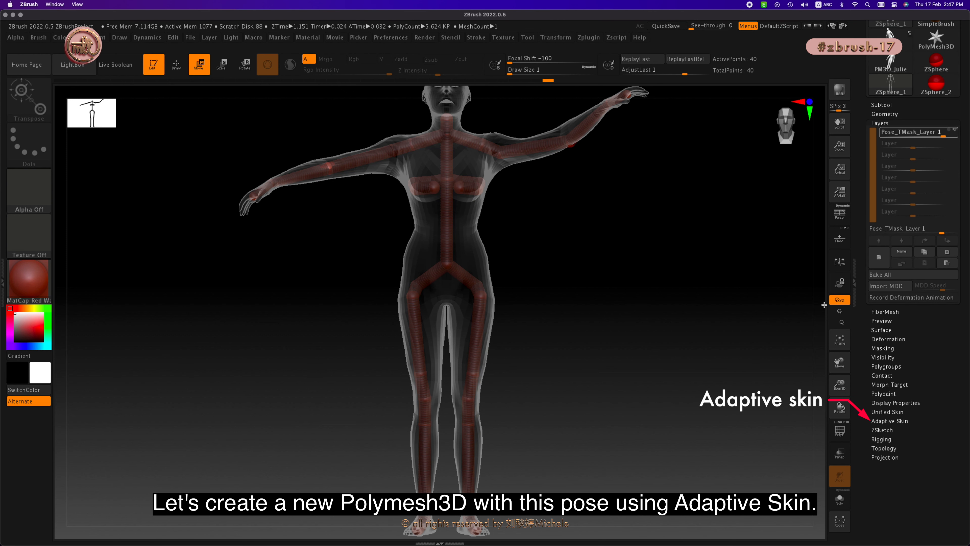
pyautogui.moveTo(755, 311)
pyautogui.mouseDown()
pyautogui.moveTo(704, 308)
pyautogui.moveTo(752, 310)
pyautogui.mouseUp()
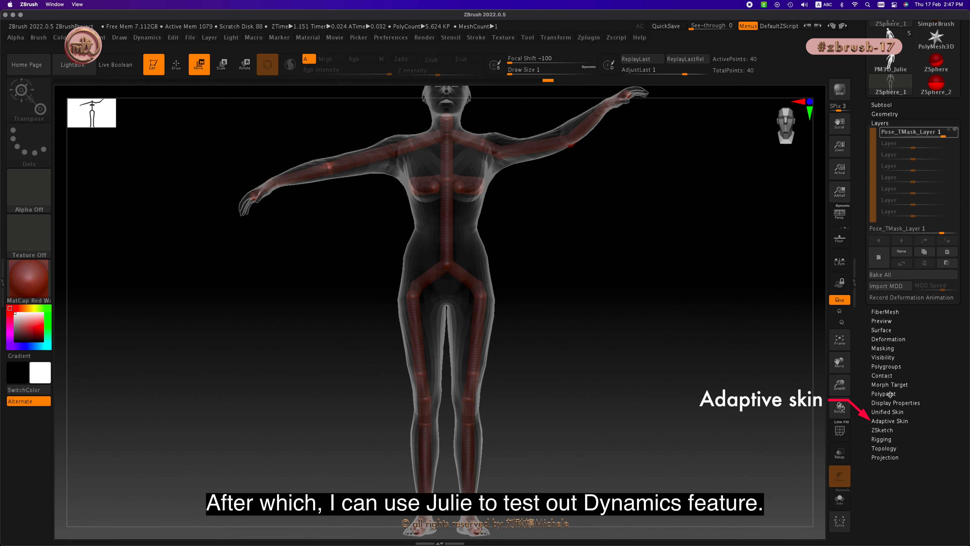
pyautogui.click(882, 421)
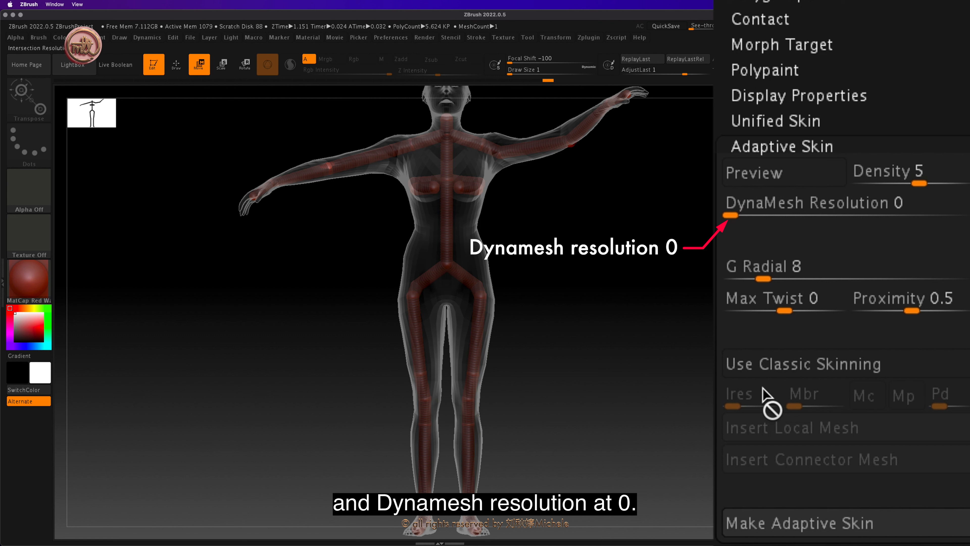
pyautogui.press('a')
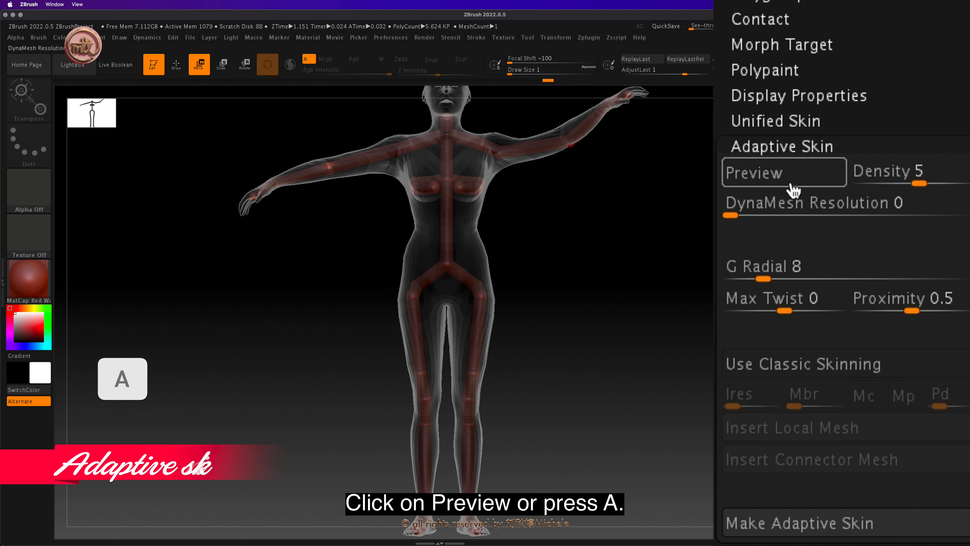
pyautogui.click(784, 177)
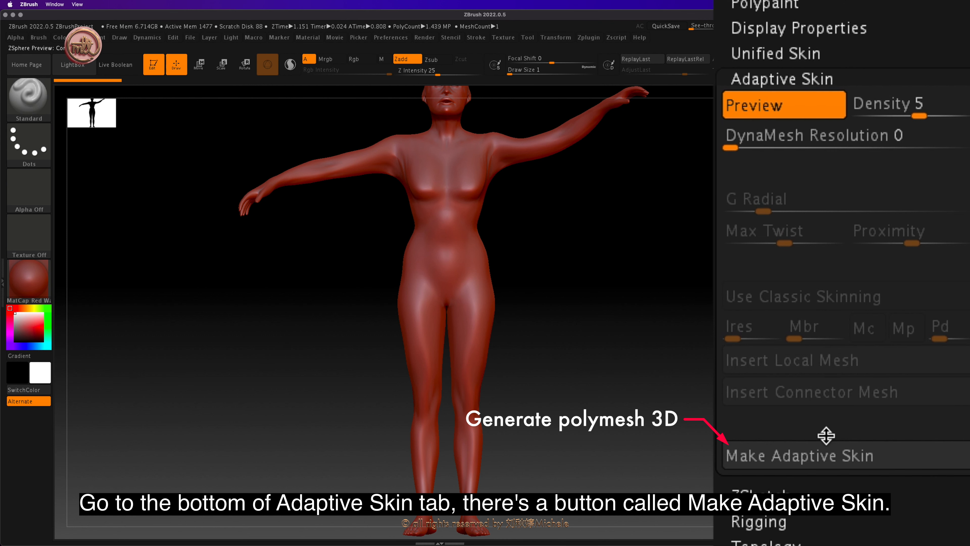
pyautogui.click(813, 473)
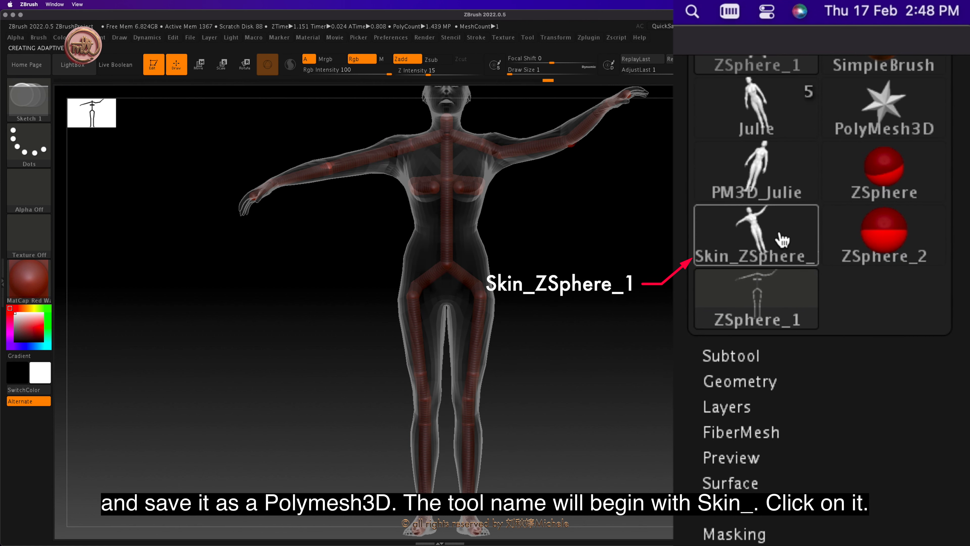
# Step: Load the new Skin_ZSphere_1 polymesh, inspect it from behind, and examine its subdivision levels
pyautogui.click(783, 240)
pyautogui.moveTo(643, 287); pyautogui.dragTo(826, 304)
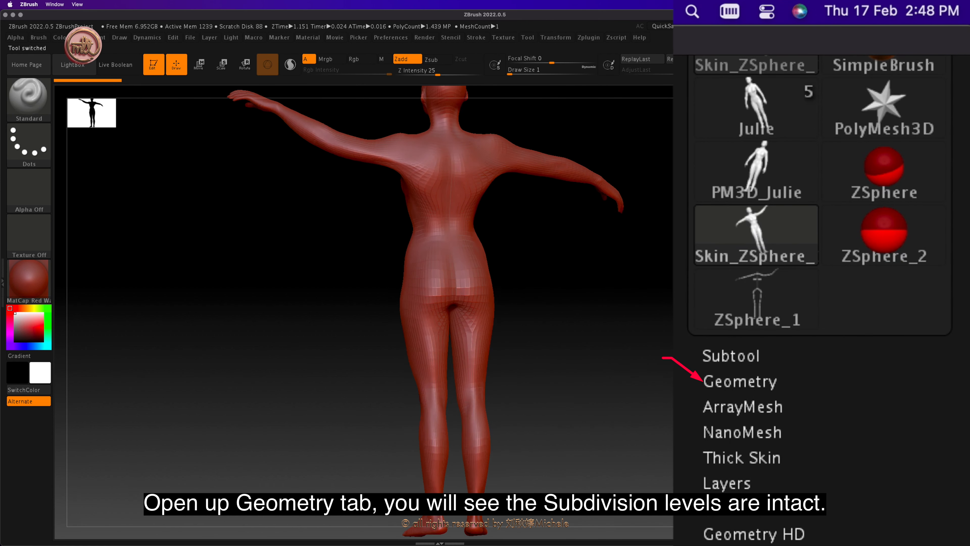
pyautogui.moveTo(651, 306); pyautogui.dragTo(636, 288)
pyautogui.click(742, 381)
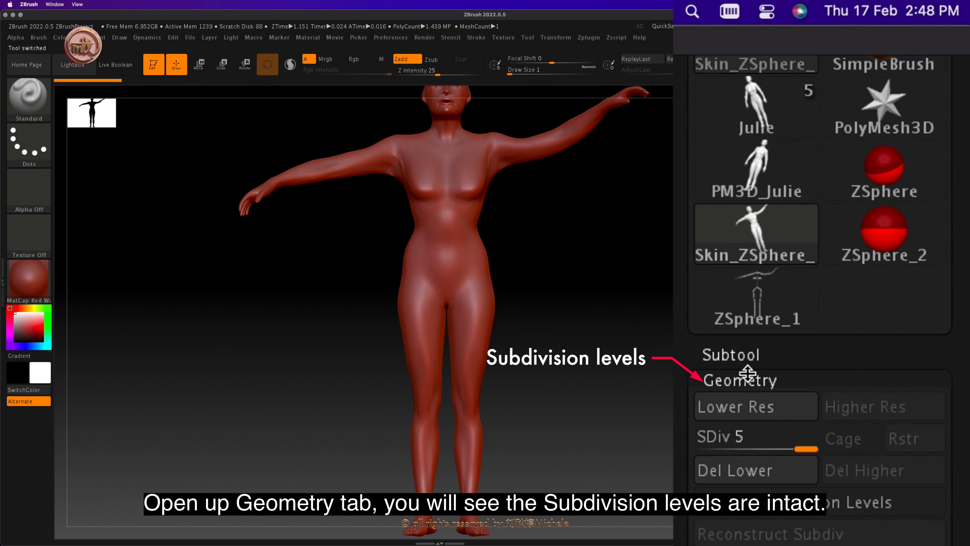
pyautogui.moveTo(796, 448)
pyautogui.mouseDown()
pyautogui.moveTo(715, 446)
pyautogui.moveTo(808, 444)
pyautogui.mouseUp()
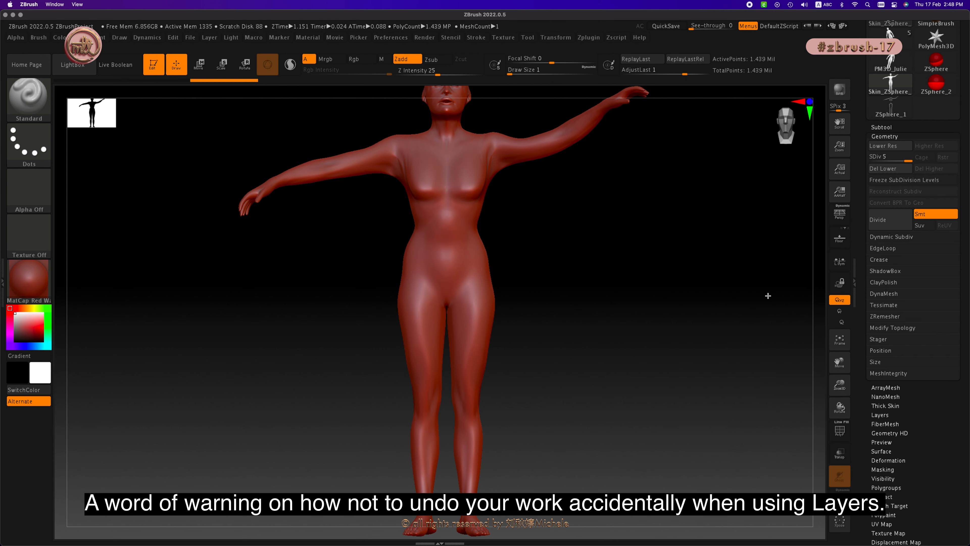
# Step: Switch back to the ZSphere_1 rig and test moving the thigh ZSpheres from the side
pyautogui.keyDown('ctrl'); pyautogui.moveTo(761, 258); pyautogui.dragTo(739, 263, button='right'); pyautogui.keyUp('ctrl')
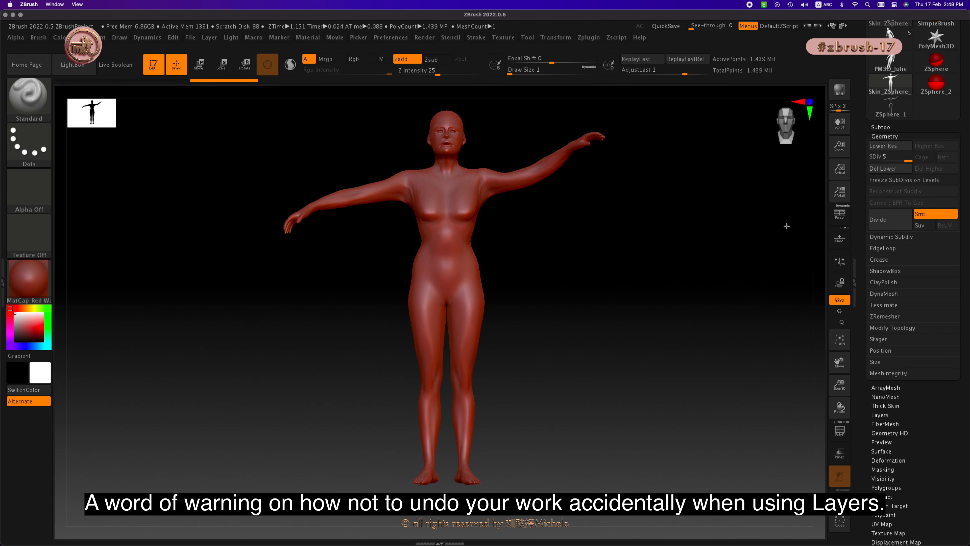
pyautogui.click(894, 110)
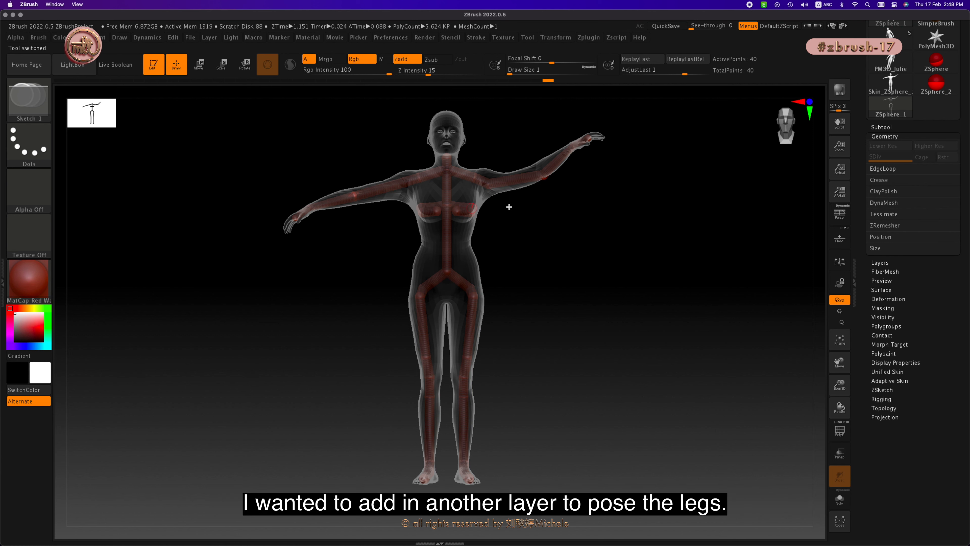
pyautogui.press('r')
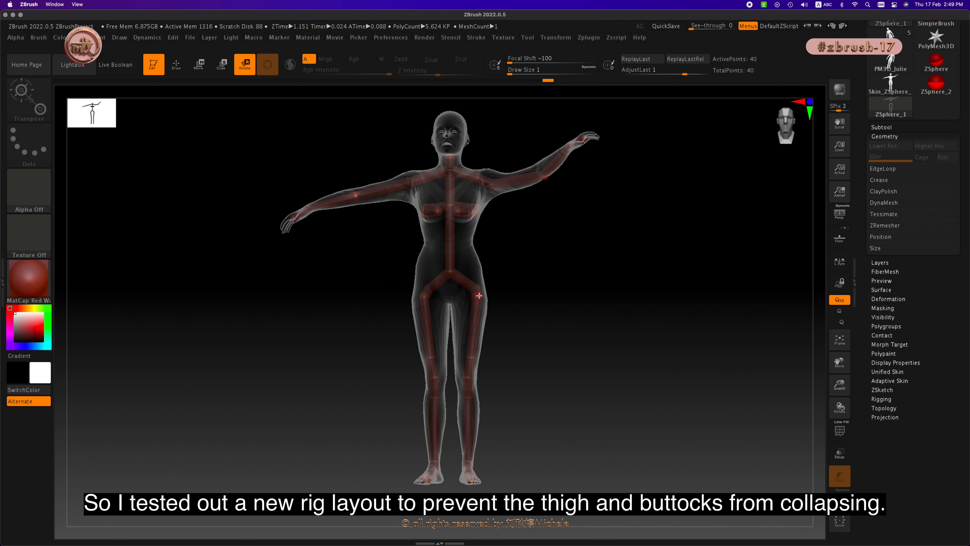
pyautogui.moveTo(479, 296); pyautogui.dragTo(472, 292)
pyautogui.moveTo(569, 299); pyautogui.dragTo(484, 304)
pyautogui.press('w')
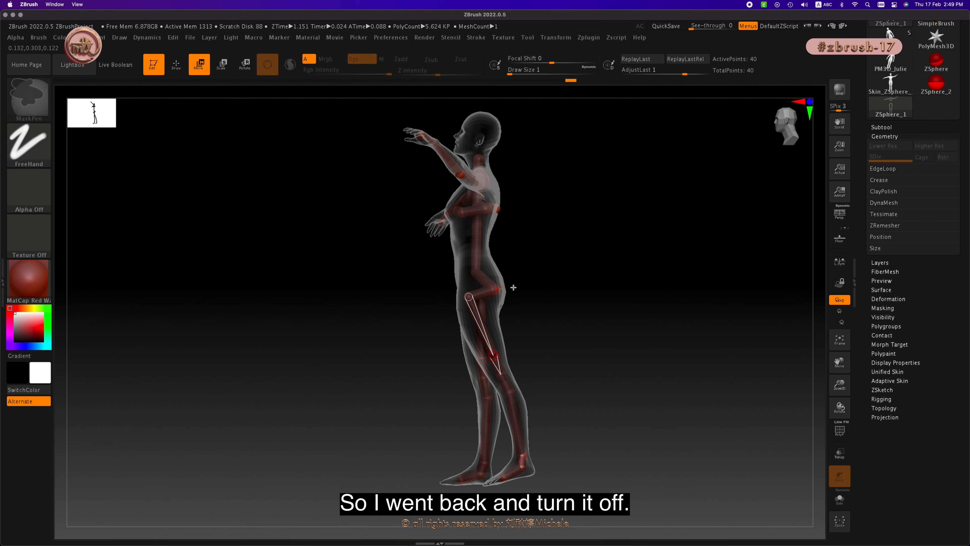
# Step: Turn off Bind Mesh and reposition the hip and leg ZSpheres to try a new leg rig layout
pyautogui.click(881, 399)
pyautogui.click(750, 355)
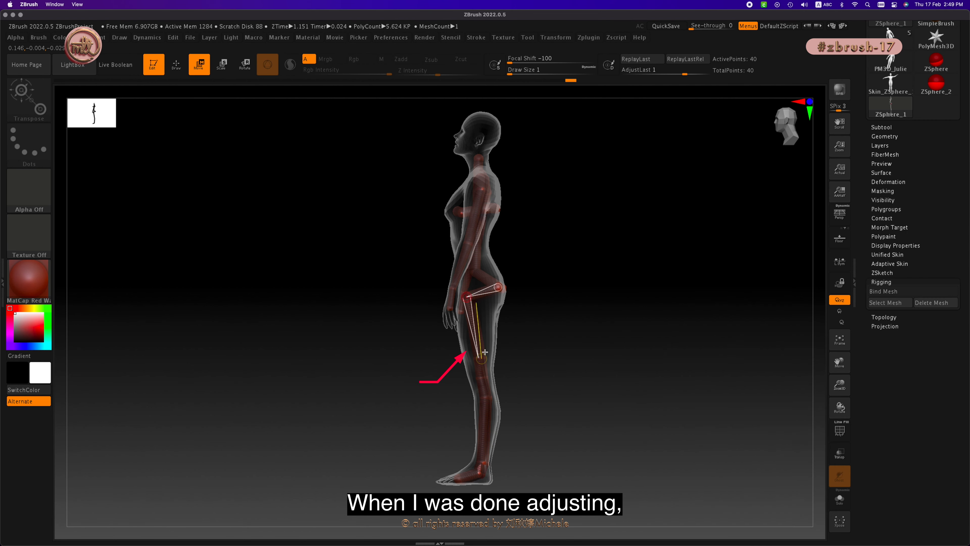
pyautogui.moveTo(480, 358); pyautogui.dragTo(494, 406)
pyautogui.moveTo(485, 465); pyautogui.dragTo(526, 452)
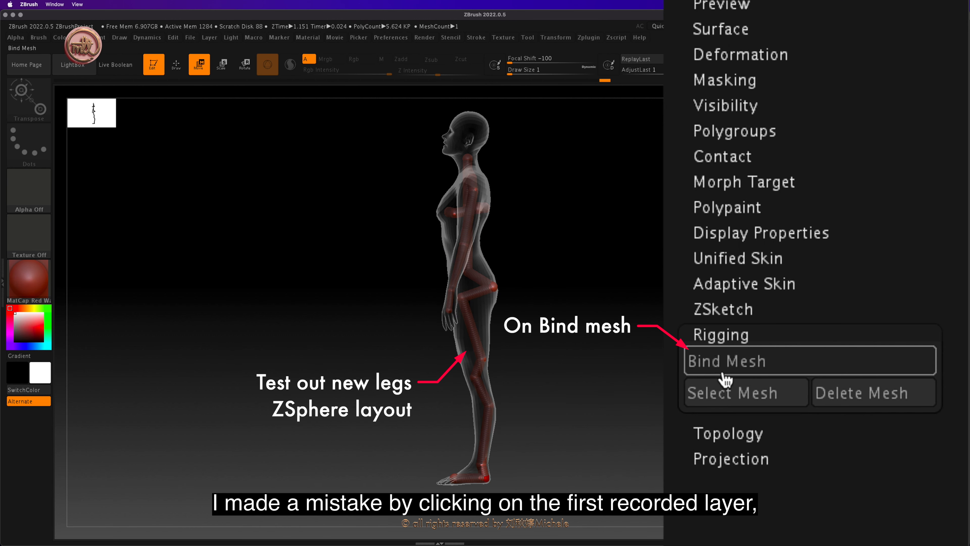
# Step: Bind the mesh to the adjusted rig and reapply the Pose_TMask_Layer at intensity 1
pyautogui.click(876, 292)
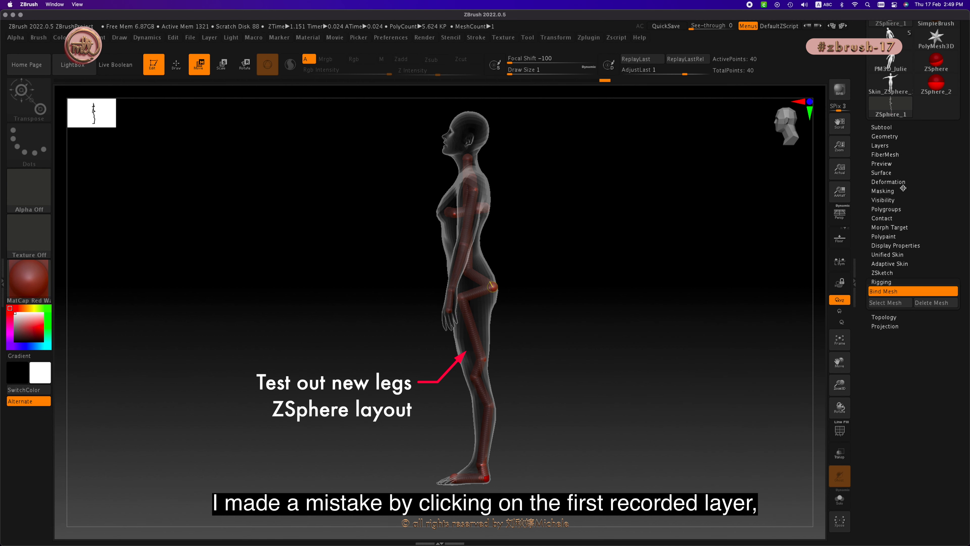
pyautogui.click(899, 145)
pyautogui.moveTo(934, 72)
pyautogui.mouseDown()
pyautogui.moveTo(919, 71)
pyautogui.moveTo(947, 70)
pyautogui.mouseUp()
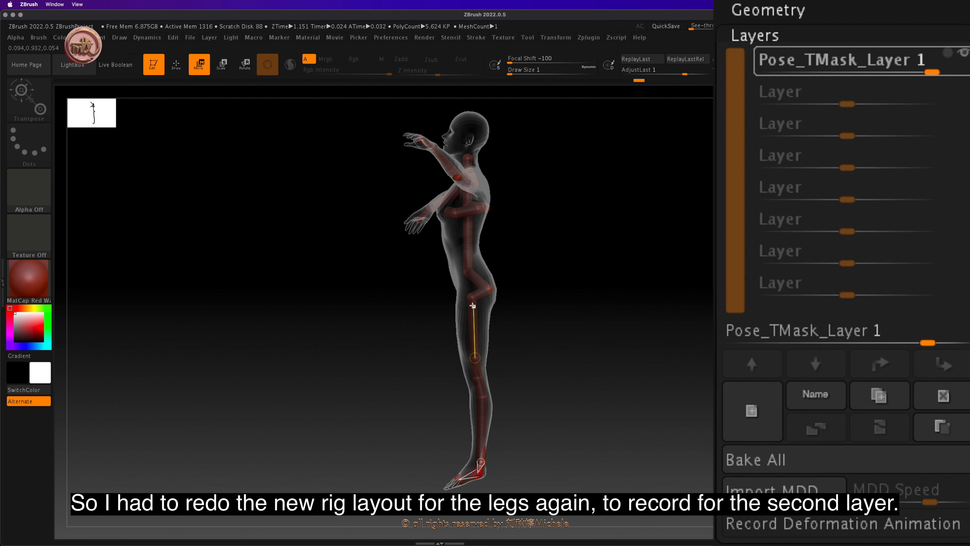
# Step: Try to rework the hip and thigh ZSphere layout again, undoing the test moves
pyautogui.moveTo(473, 306); pyautogui.dragTo(500, 308)
pyautogui.moveTo(472, 297); pyautogui.dragTo(479, 354)
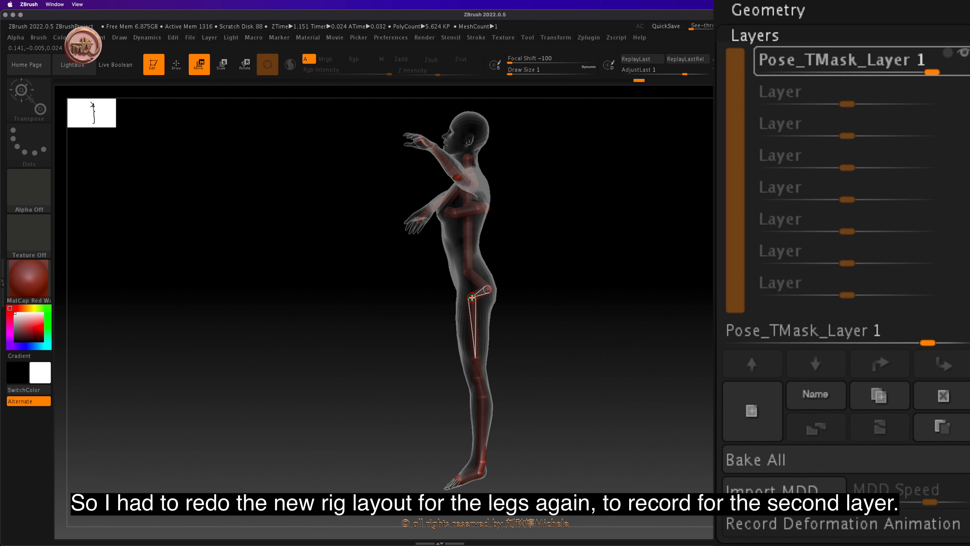
pyautogui.moveTo(472, 297); pyautogui.dragTo(477, 299)
pyautogui.press('super+z')
pyautogui.moveTo(476, 341); pyautogui.dragTo(507, 325)
pyautogui.press('super+z')
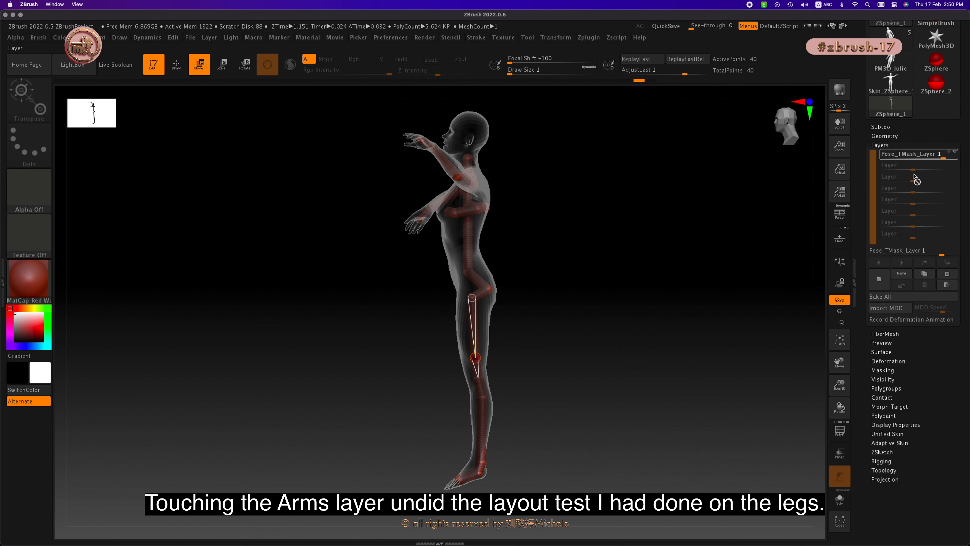
# Step: Set the Pose_TMask_Layer to 0 and turn Bind Mesh off and on again to reset the rig
pyautogui.moveTo(941, 157); pyautogui.dragTo(933, 170)
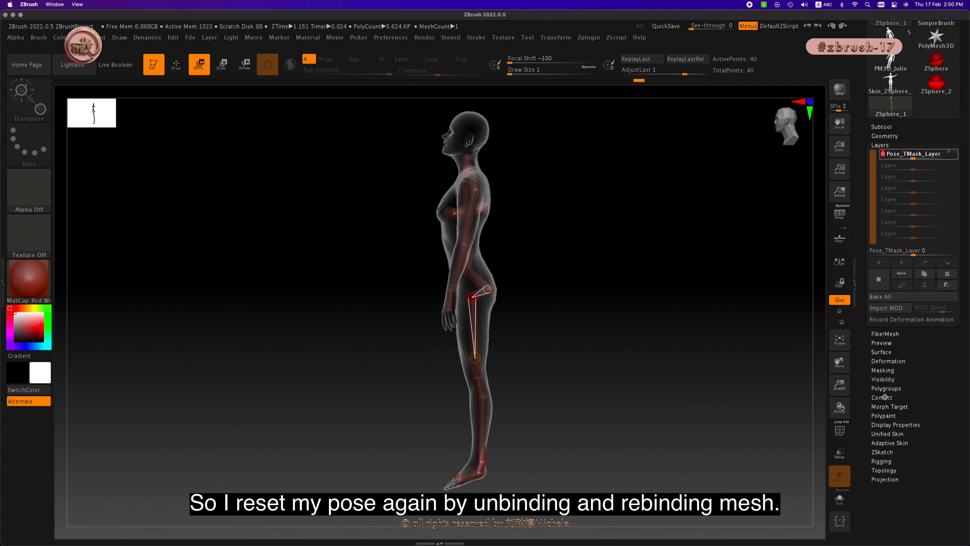
pyautogui.click(767, 214)
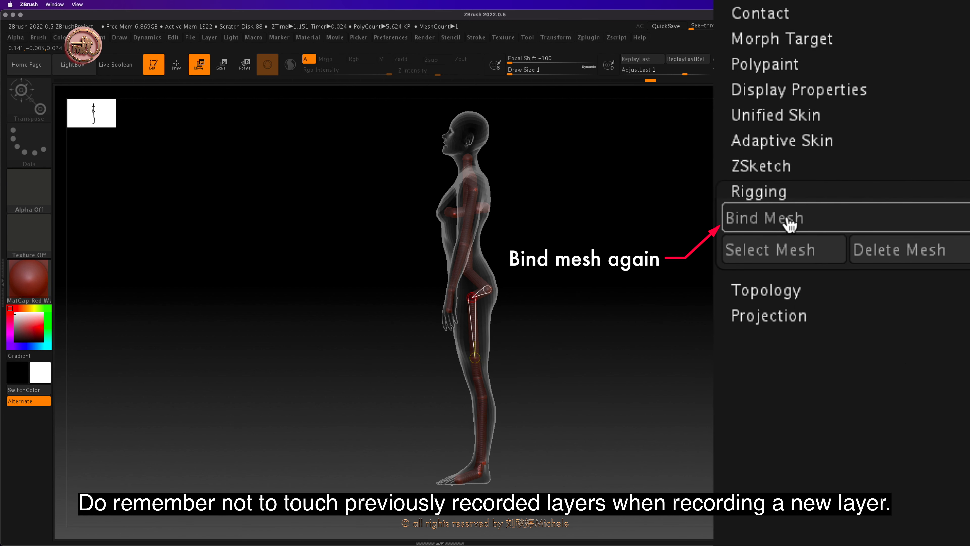
pyautogui.click(792, 219)
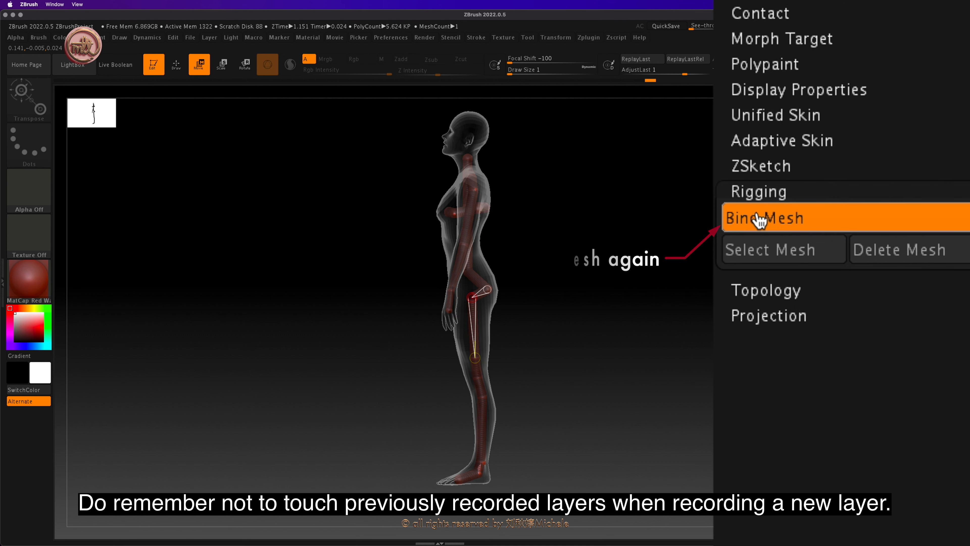
pyautogui.moveTo(635, 330); pyautogui.dragTo(691, 328)
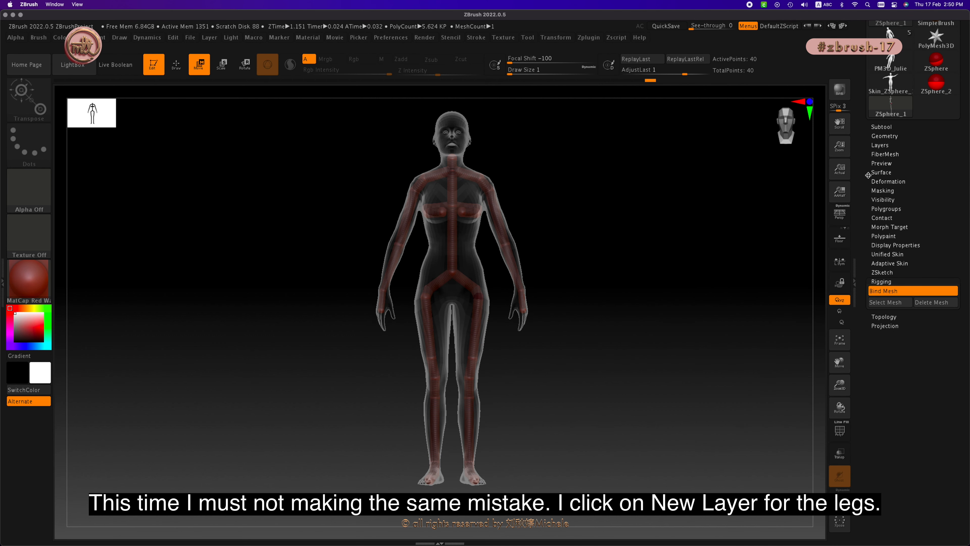
# Step: Start recording a new pose layer and rename it legs
pyautogui.click(916, 136)
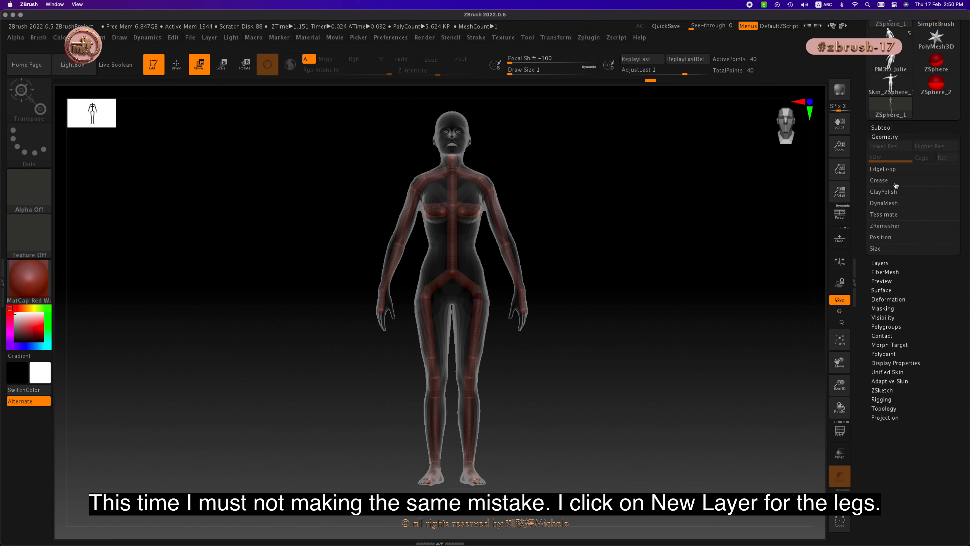
pyautogui.click(903, 137)
pyautogui.click(901, 145)
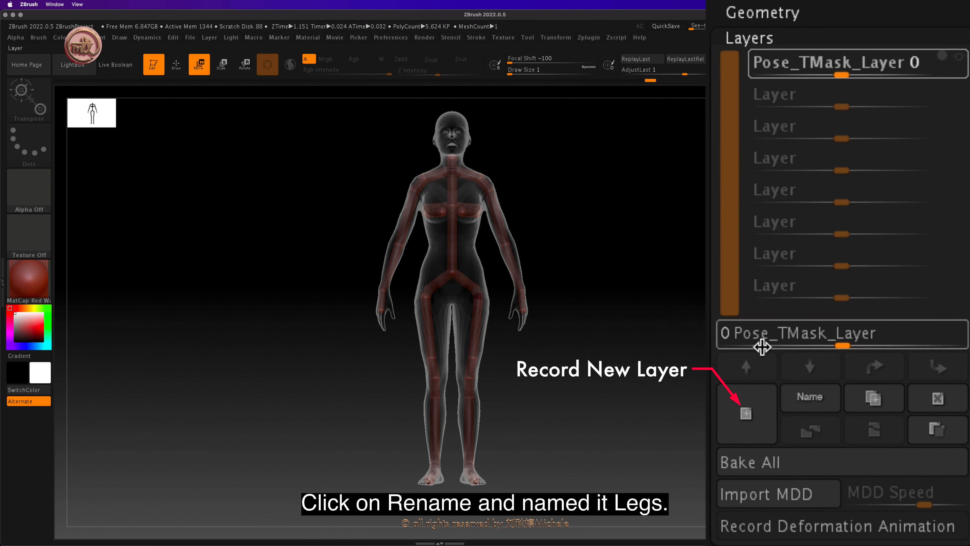
pyautogui.click(746, 421)
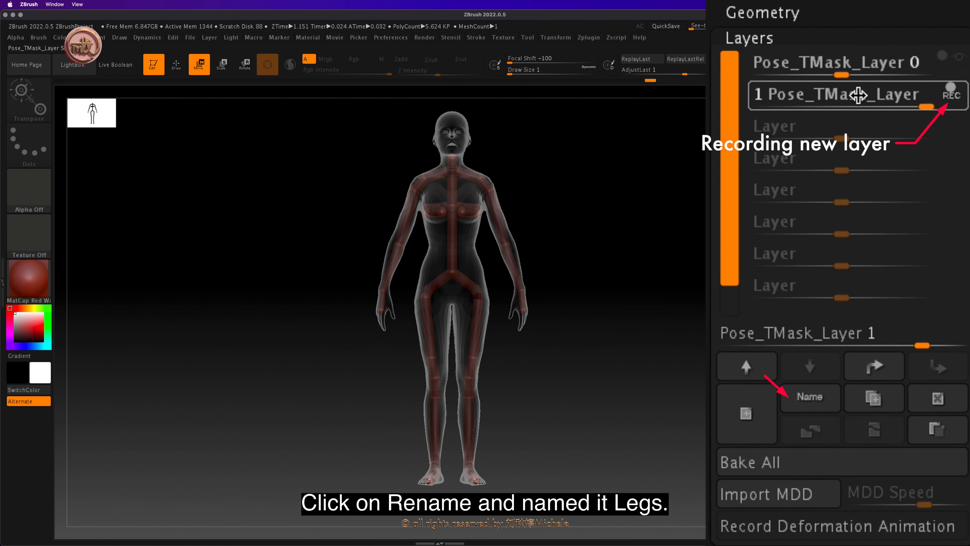
pyautogui.click(808, 396)
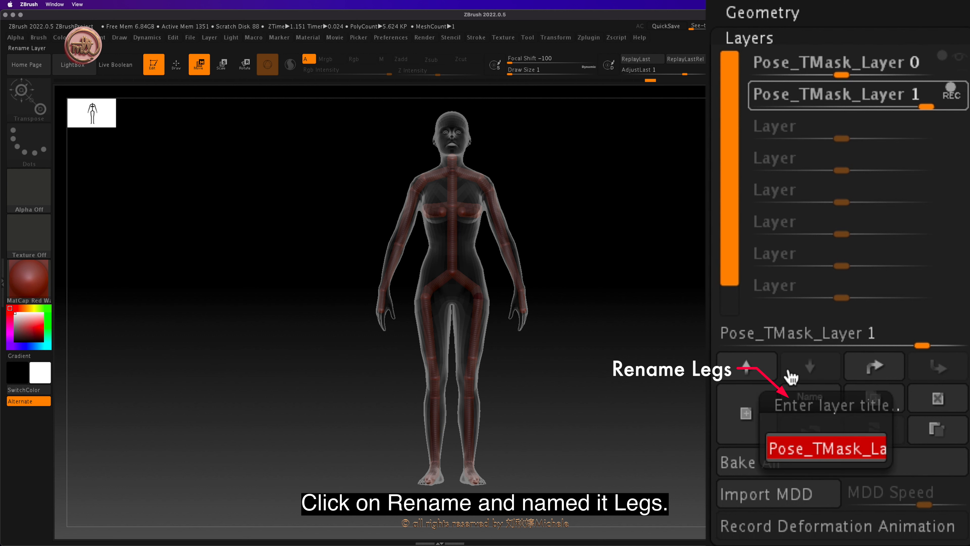
pyautogui.write('legs')
pyautogui.press('Return')
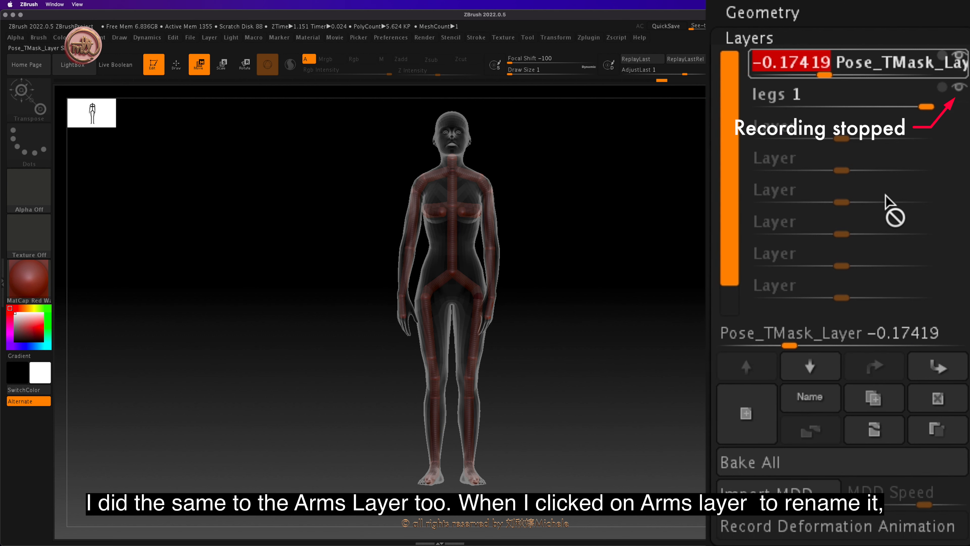
# Step: Rename the first recorded pose layer as Arms, correcting the misspelled name, and keep the second layer named legs
pyautogui.click(810, 397)
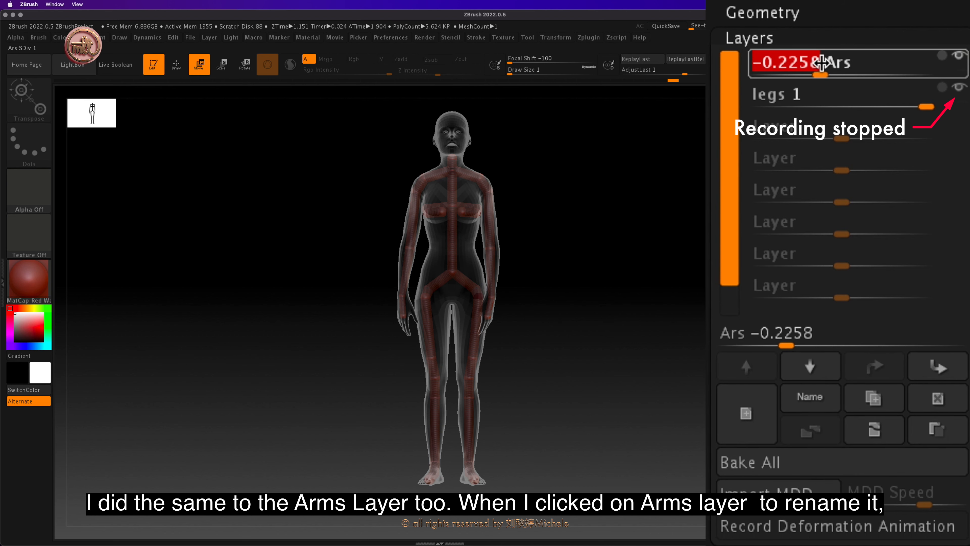
pyautogui.click(810, 396)
pyautogui.write('Arms')
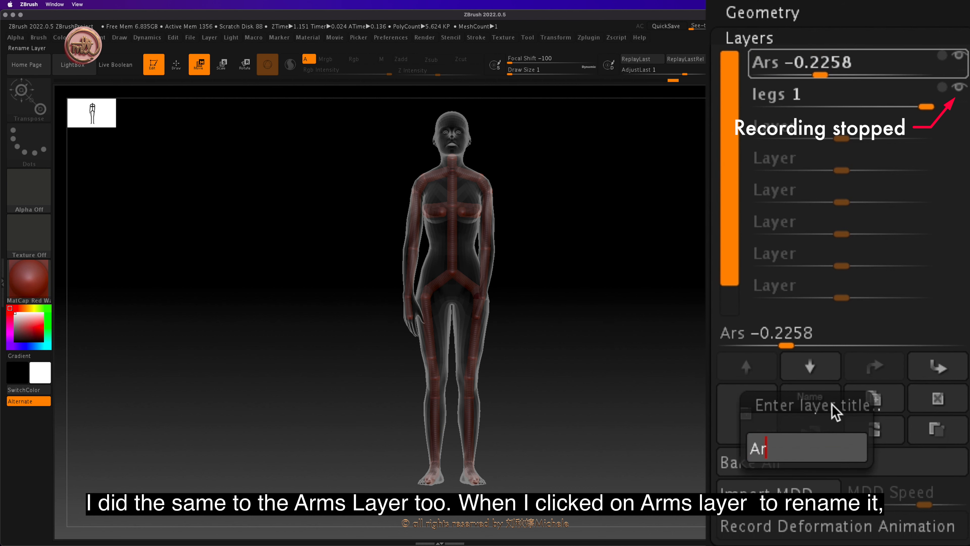
pyautogui.press('Return')
pyautogui.click(785, 95)
pyautogui.click(815, 397)
pyautogui.write('Legs')
pyautogui.press('Return')
# Step: Set the Arms and legs layer intensities to 0 and resume recording on the legs layer
pyautogui.click(834, 65)
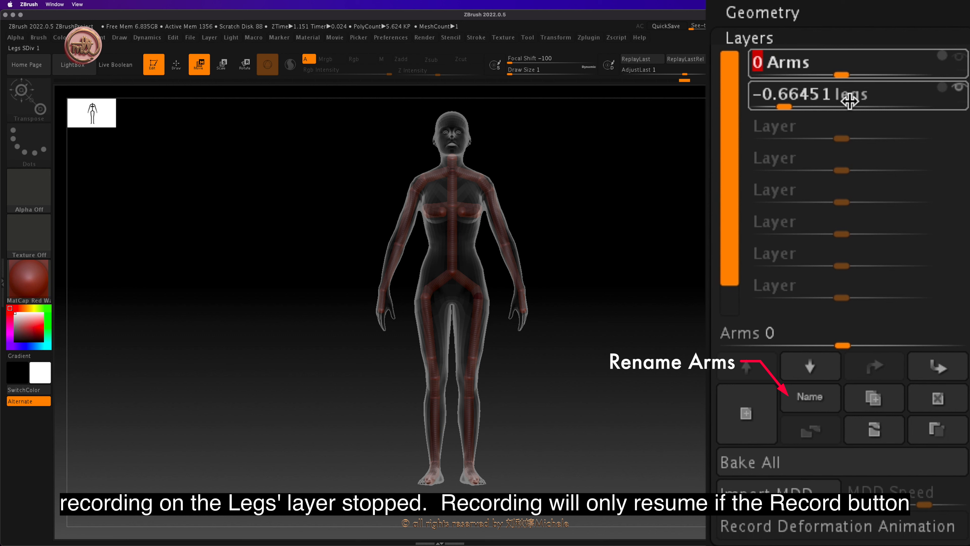
pyautogui.click(849, 100)
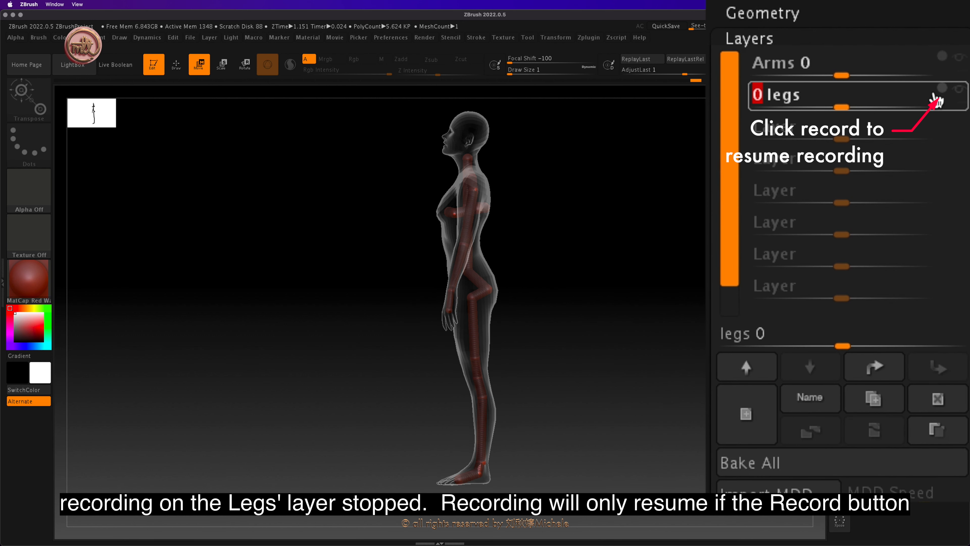
pyautogui.click(941, 92)
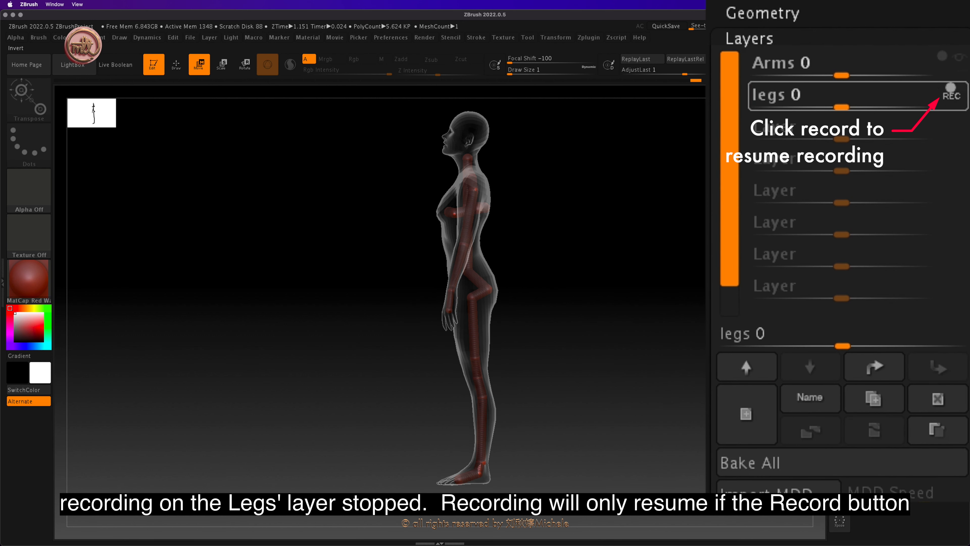
# Step: Pose the figure's left leg on the legs layer, raising it backward with a bent knee by moving its ZSphere joints
pyautogui.press('r')
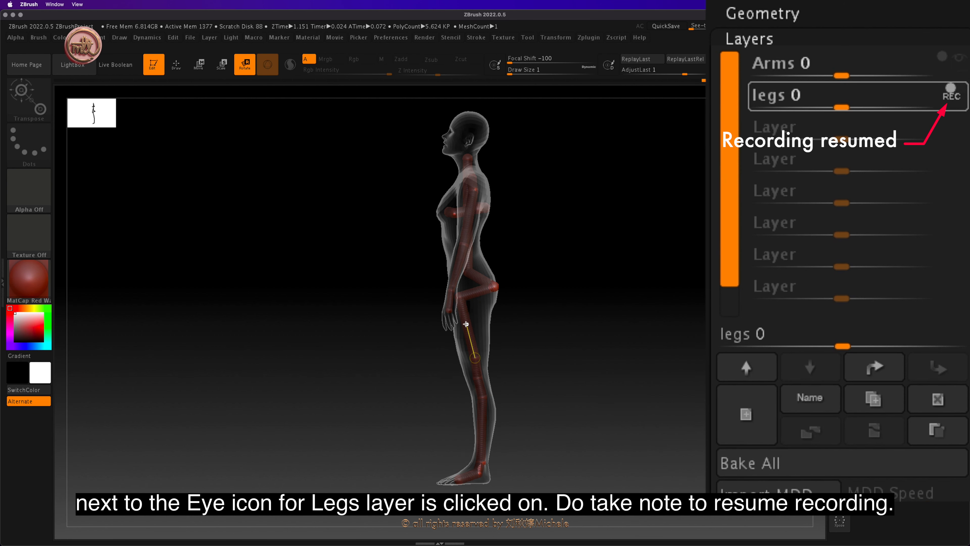
pyautogui.press('w')
pyautogui.moveTo(468, 325); pyautogui.dragTo(462, 298)
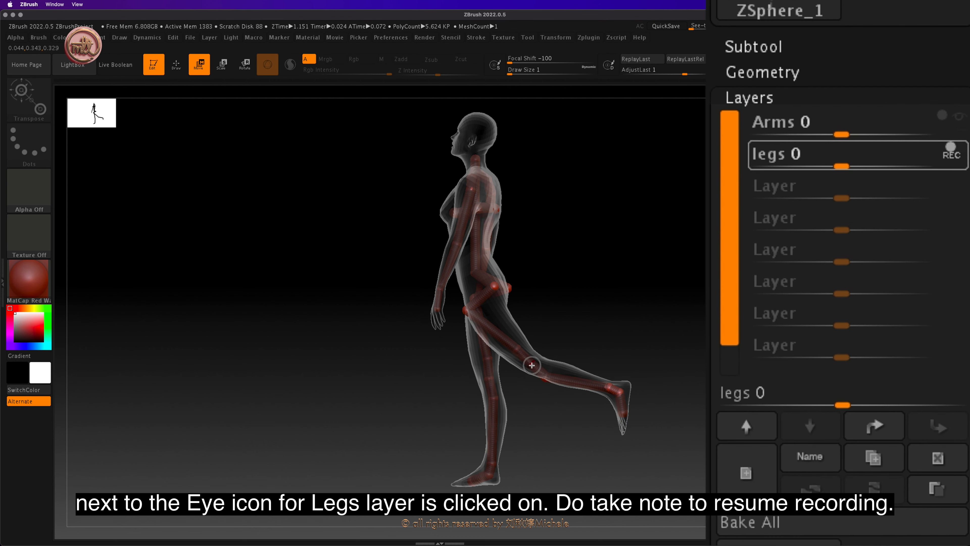
pyautogui.moveTo(527, 376)
pyautogui.mouseDown()
pyautogui.moveTo(610, 374)
pyautogui.moveTo(596, 358)
pyautogui.moveTo(521, 383)
pyautogui.mouseUp()
pyautogui.moveTo(580, 392); pyautogui.dragTo(580, 399)
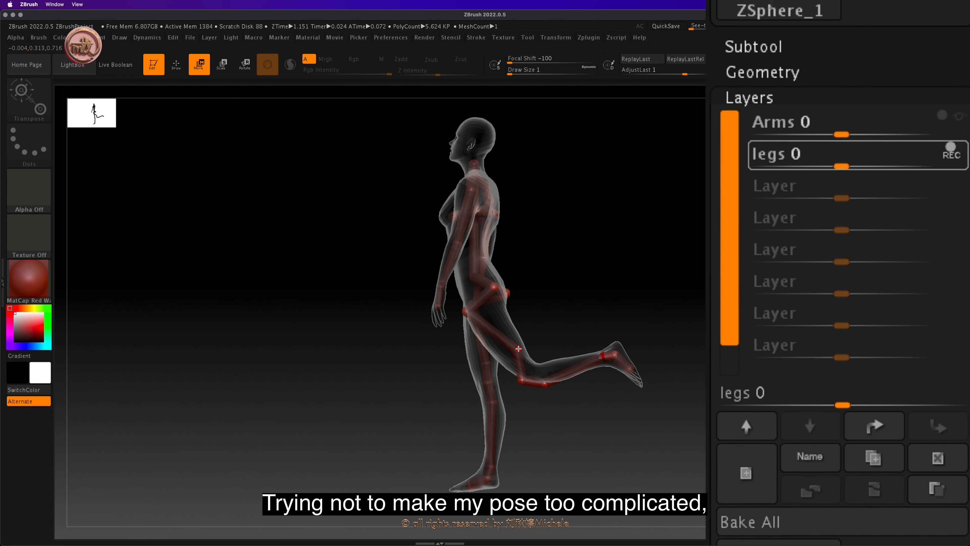
pyautogui.moveTo(516, 349); pyautogui.dragTo(529, 345)
# Step: Swing the raised left leg outward, away from the standing leg, by rotating its thigh and knee joints
pyautogui.moveTo(655, 415); pyautogui.dragTo(577, 390)
pyautogui.press('r')
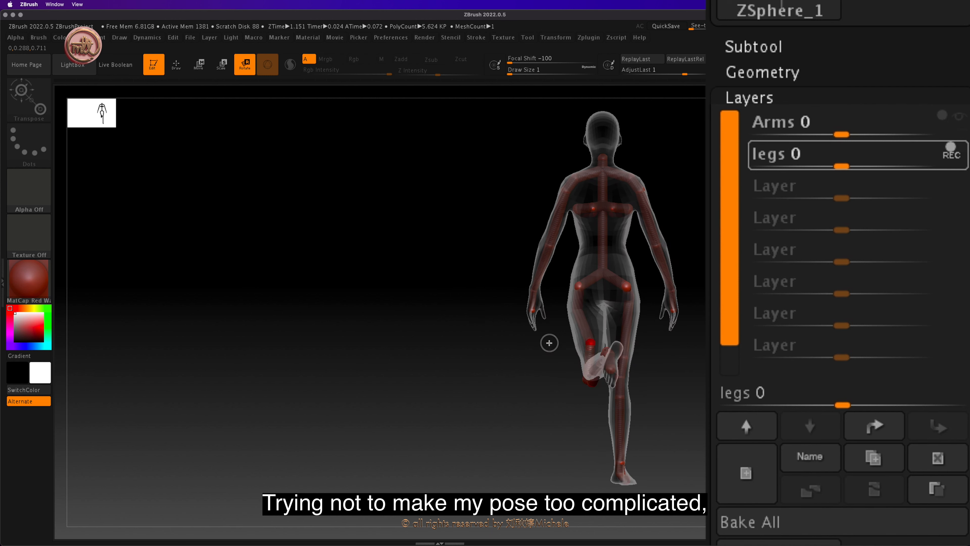
pyautogui.press('w')
pyautogui.press('r')
pyautogui.moveTo(588, 346); pyautogui.dragTo(650, 323)
pyautogui.moveTo(576, 310); pyautogui.dragTo(593, 277)
pyautogui.moveTo(592, 436); pyautogui.dragTo(518, 469)
pyautogui.keyDown('shift'); pyautogui.moveTo(501, 434); pyautogui.dragTo(522, 457); pyautogui.keyUp('shift')
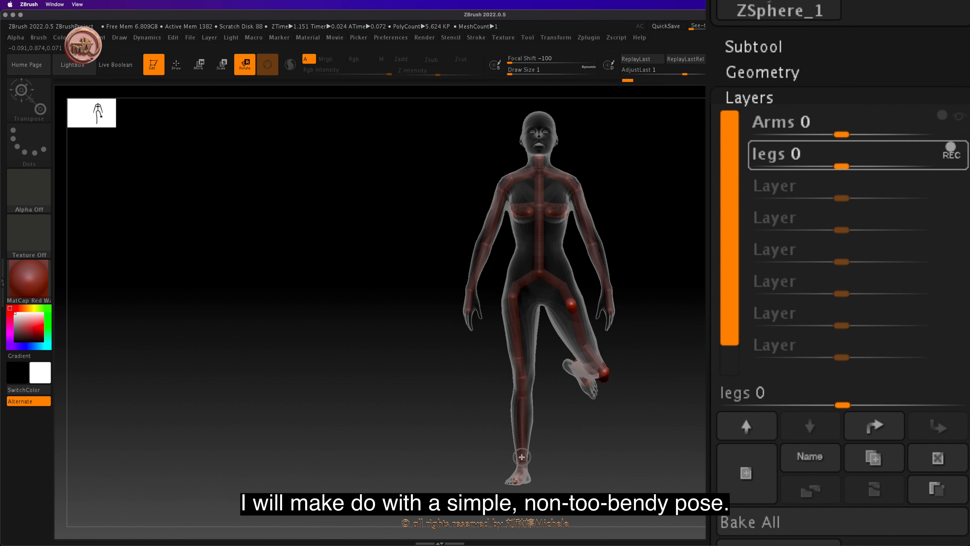
# Step: Preview the combined arm and leg pose as an adaptive skin and generate a polymesh with Make Adaptive Skin
pyautogui.press('a')
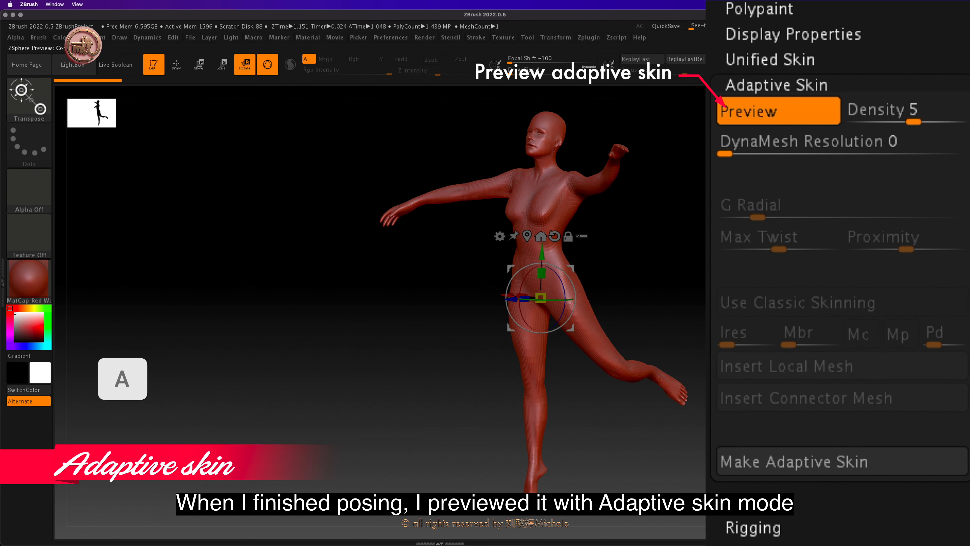
pyautogui.keyDown('shift'); pyautogui.moveTo(432, 386); pyautogui.dragTo(470, 386); pyautogui.keyUp('shift')
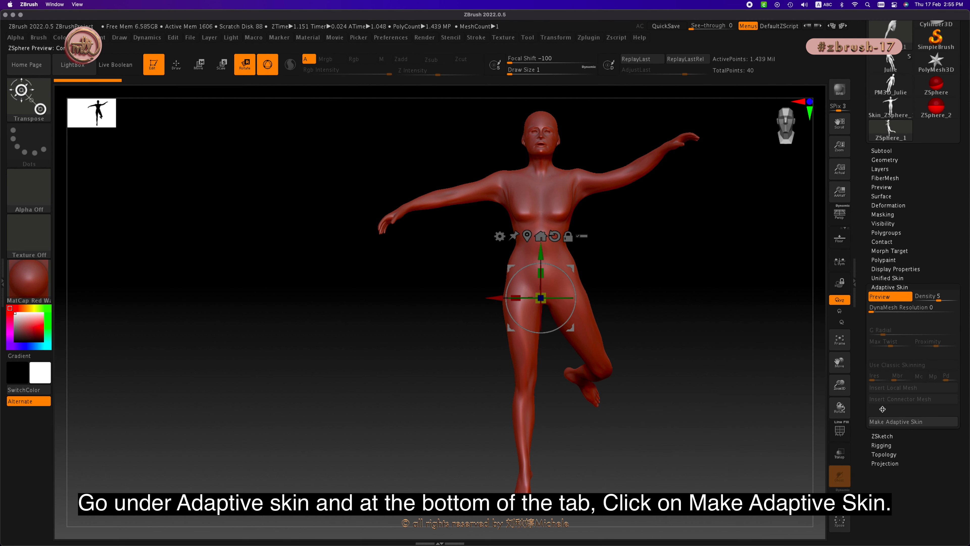
pyautogui.click(884, 421)
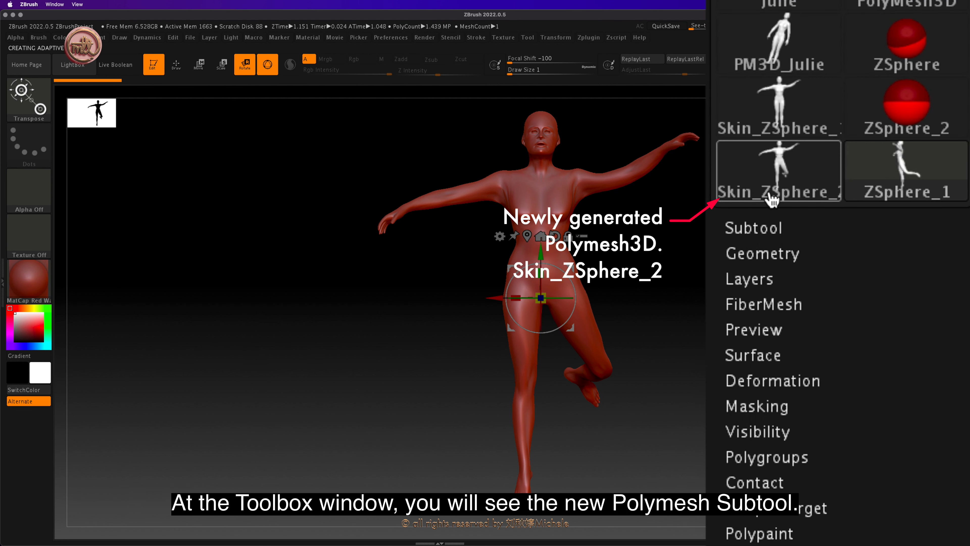
# Step: Compare the Skin_ZSphere_1 and Skin_ZSphere_2 polymeshes and inspect the layers of Skin_ZSphere_2
pyautogui.moveTo(873, 139)
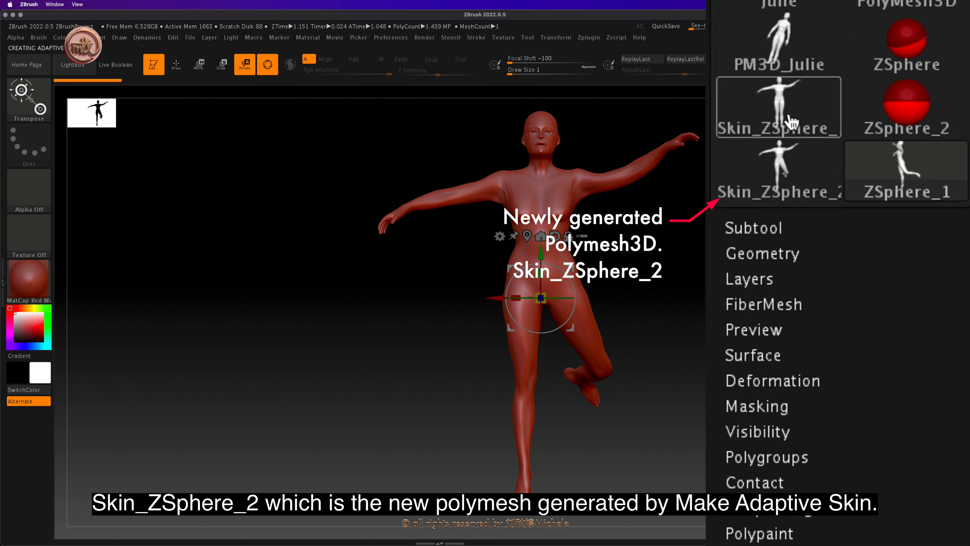
pyautogui.click(809, 119)
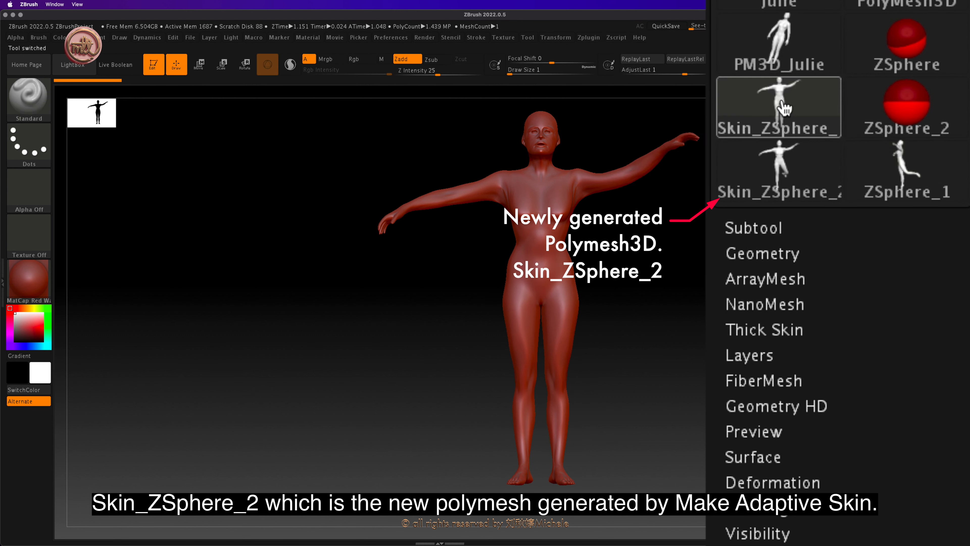
pyautogui.click(795, 175)
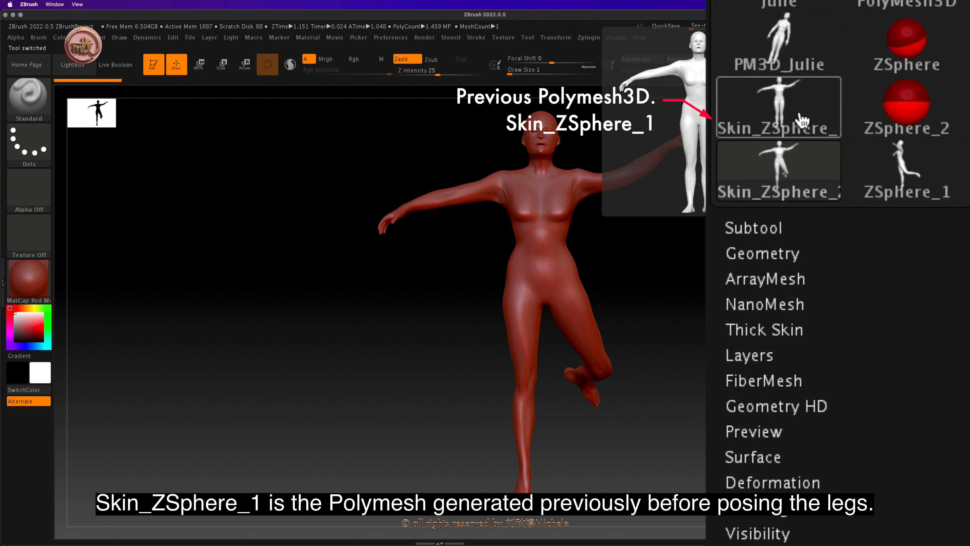
pyautogui.click(798, 114)
pyautogui.click(793, 172)
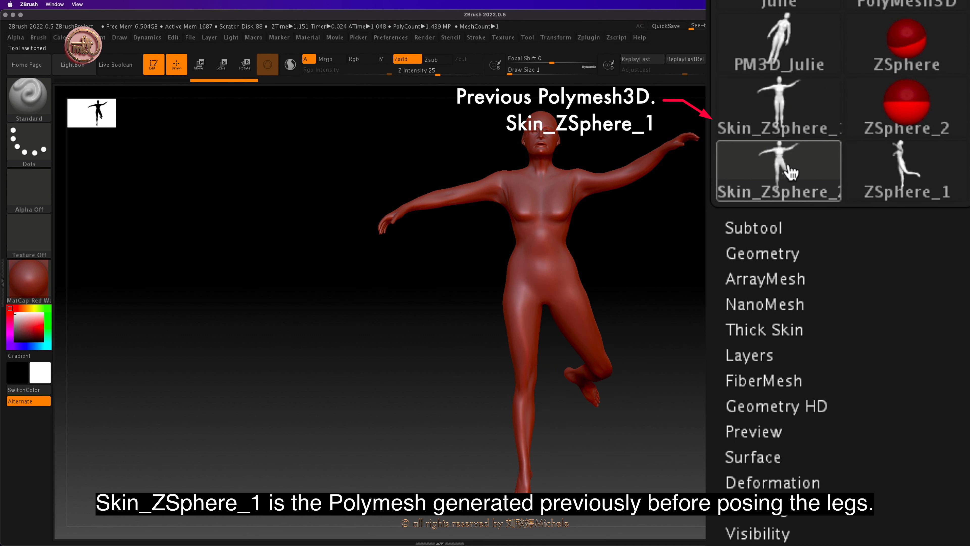
pyautogui.click(790, 353)
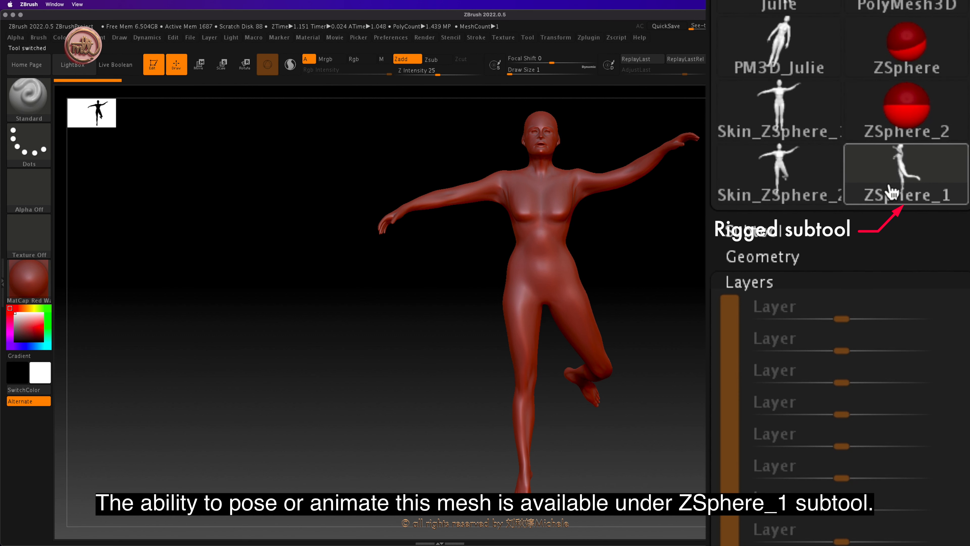
# Step: Switch to the rigged ZSphere_1 tool and turn off its Adaptive Skin preview
pyautogui.click(897, 173)
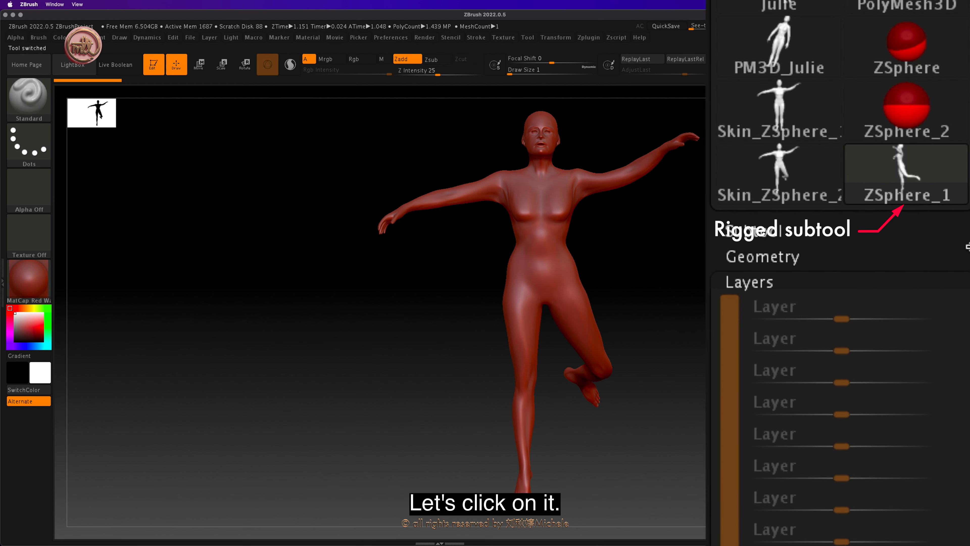
pyautogui.click(801, 288)
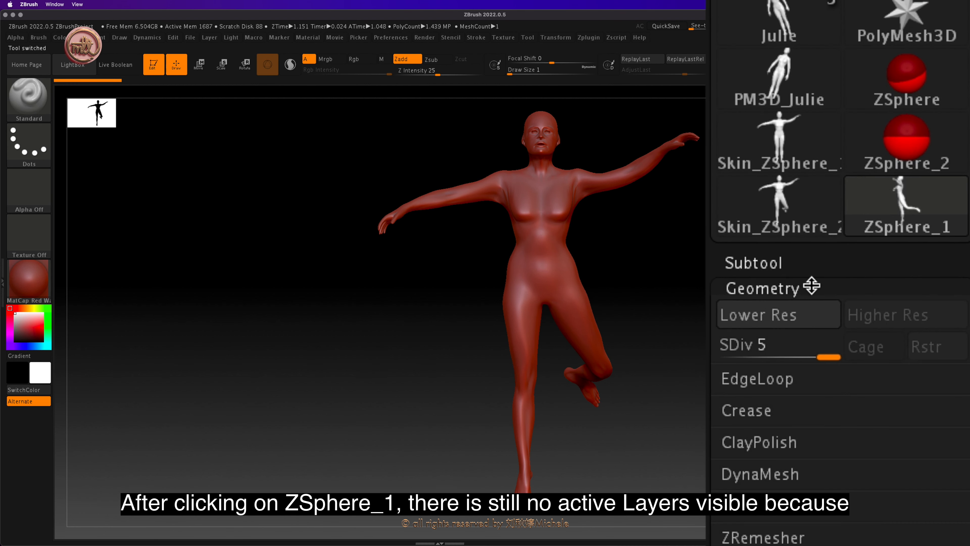
pyautogui.click(808, 287)
pyautogui.click(796, 310)
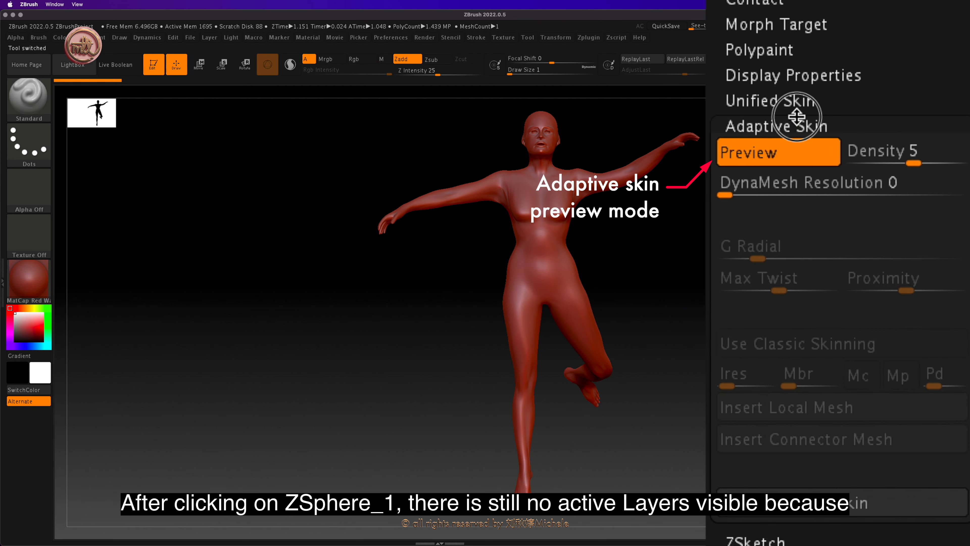
pyautogui.click(797, 117)
pyautogui.click(785, 179)
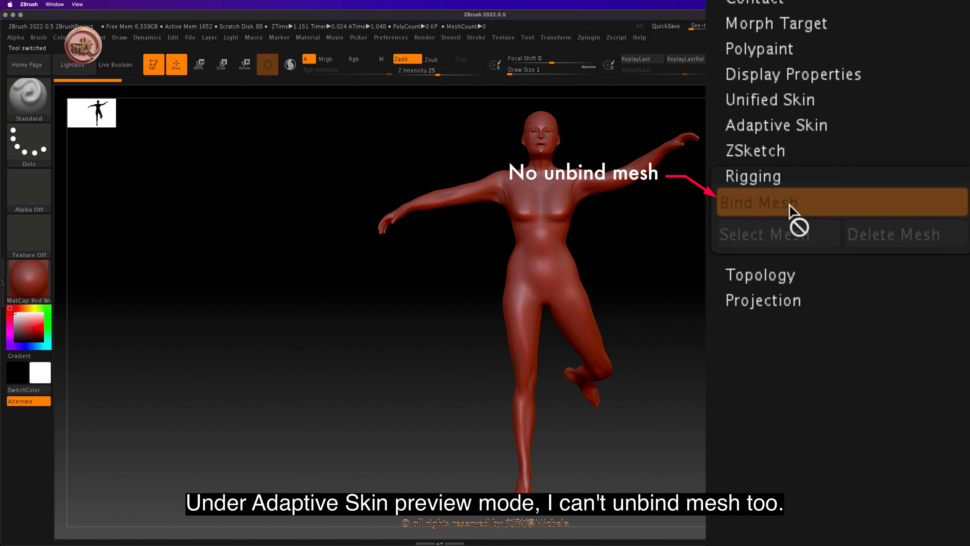
pyautogui.click(756, 124)
pyautogui.press('a')
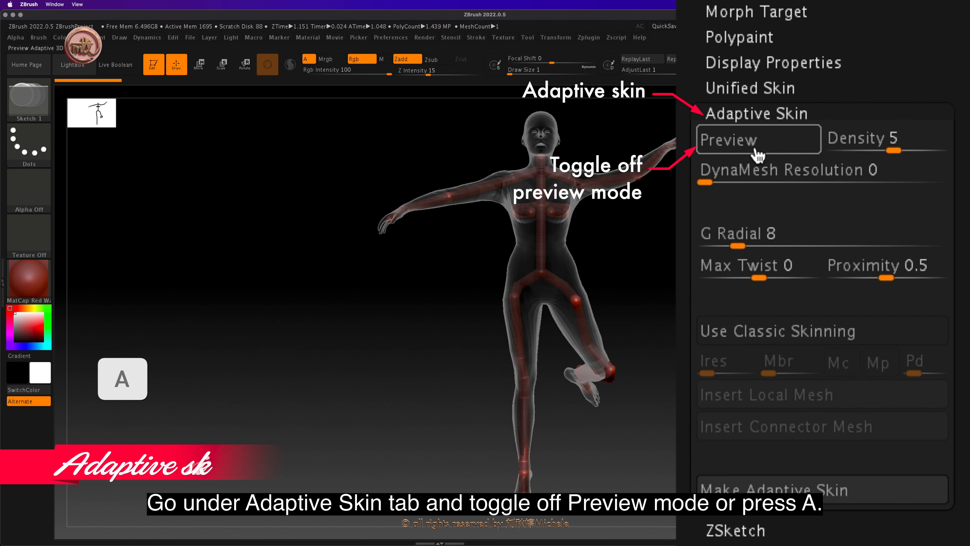
# Step: Turn off Bind Mesh to separate the rig from the mesh, and show the rig's pose layers
pyautogui.scroll(-10, 904, 51)
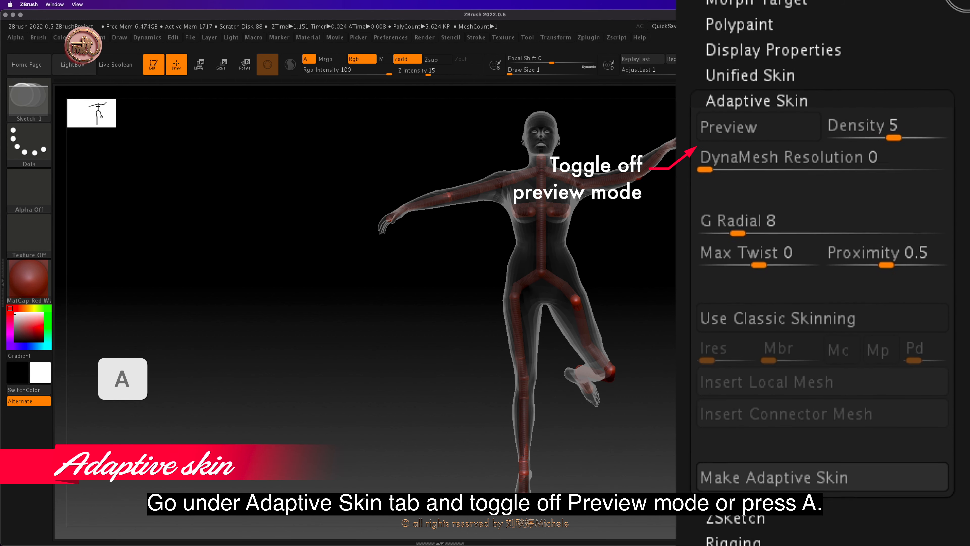
pyautogui.scroll(5, 786, 206)
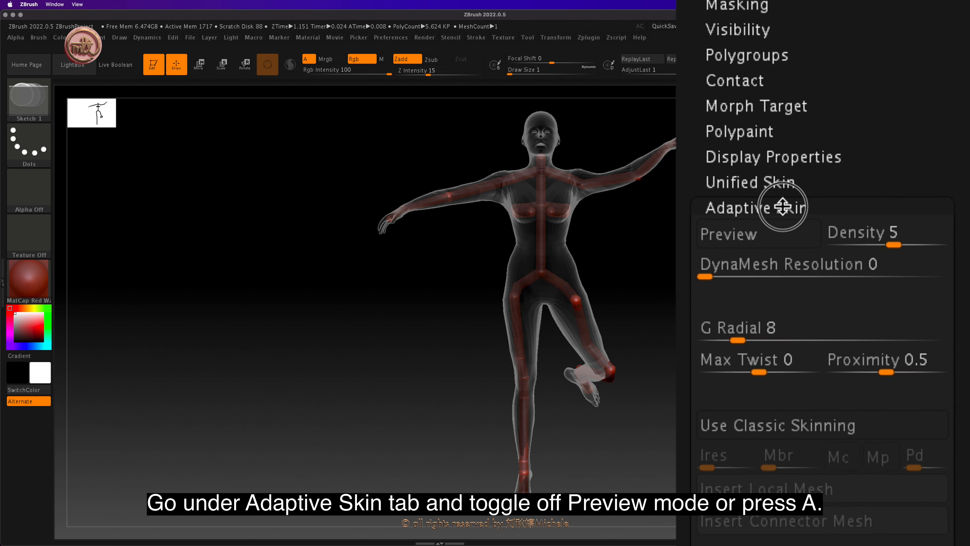
pyautogui.click(785, 207)
pyautogui.click(767, 258)
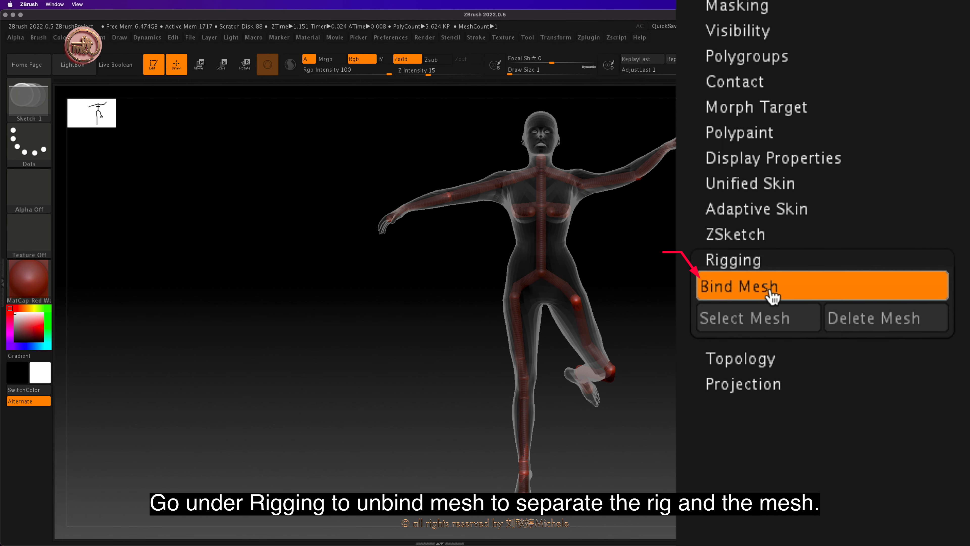
pyautogui.click(779, 294)
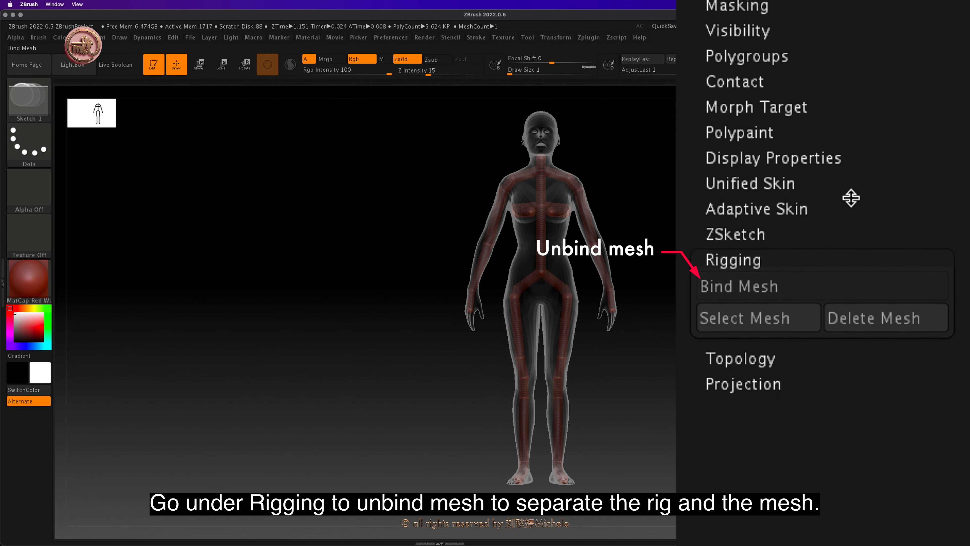
pyautogui.moveTo(925, 126); pyautogui.dragTo(917, 205)
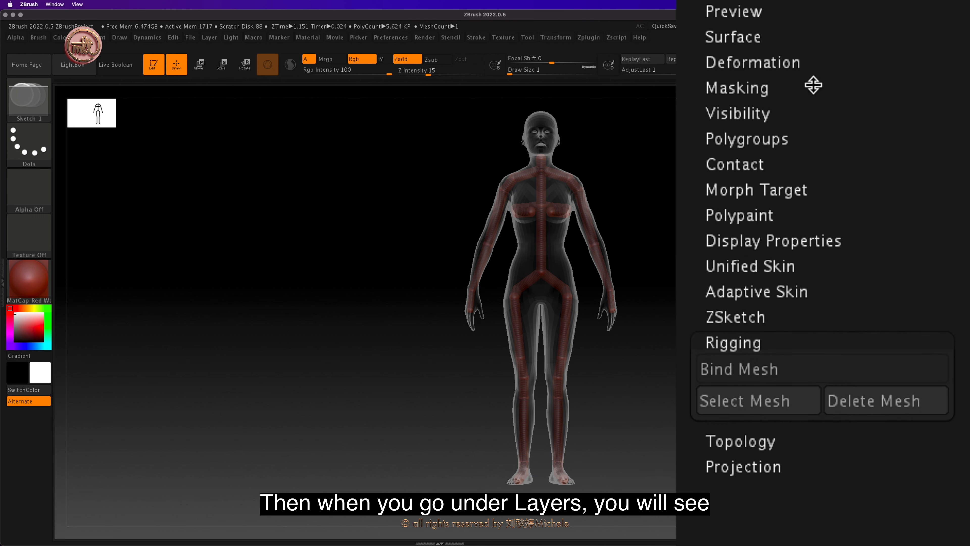
pyautogui.moveTo(838, 3); pyautogui.dragTo(838, 111)
pyautogui.click(836, 112)
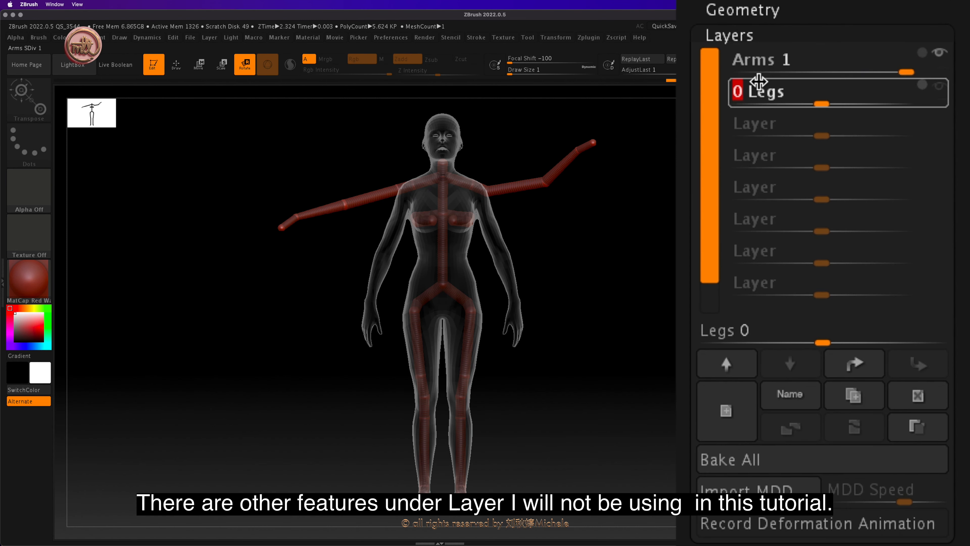
# Step: Duplicate the Arms layer at intensity 0 and rename the copy Arms 2
pyautogui.moveTo(745, 58); pyautogui.dragTo(790, 82)
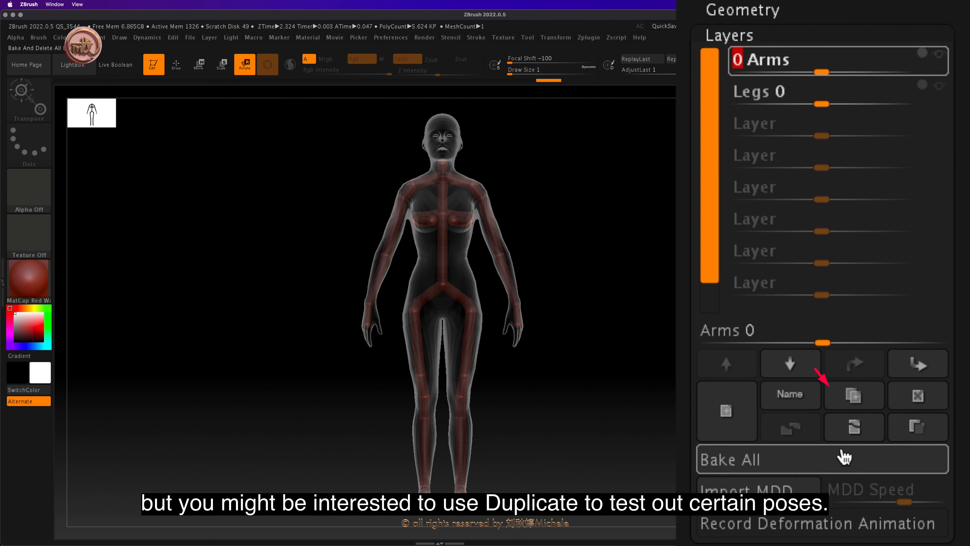
pyautogui.click(856, 397)
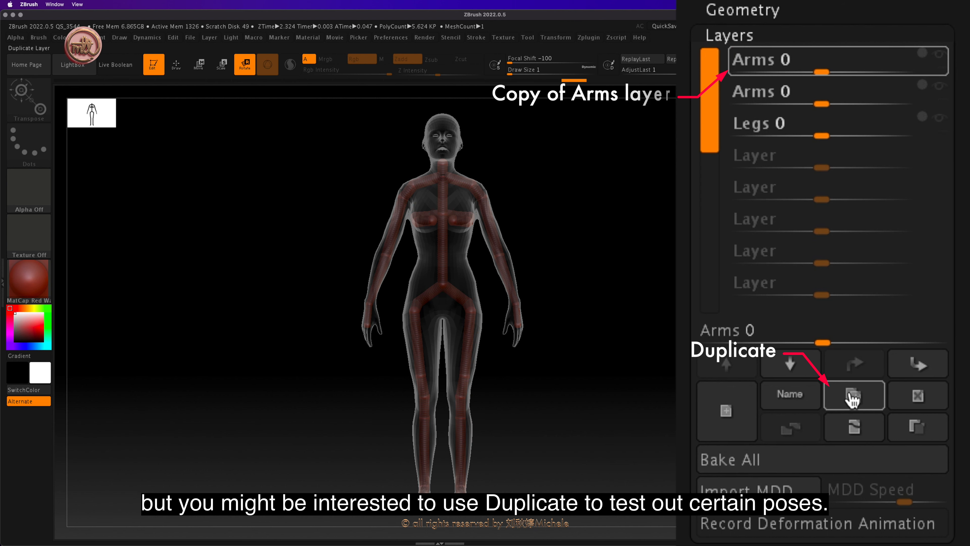
pyautogui.click(758, 62)
pyautogui.moveTo(759, 61)
pyautogui.mouseDown()
pyautogui.moveTo(747, 61)
pyautogui.moveTo(773, 62)
pyautogui.mouseUp()
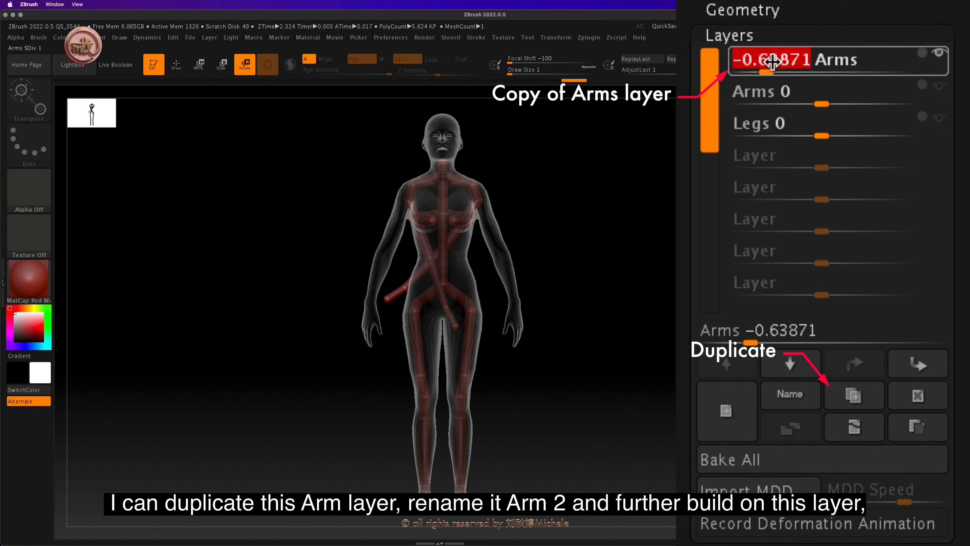
pyautogui.click(790, 395)
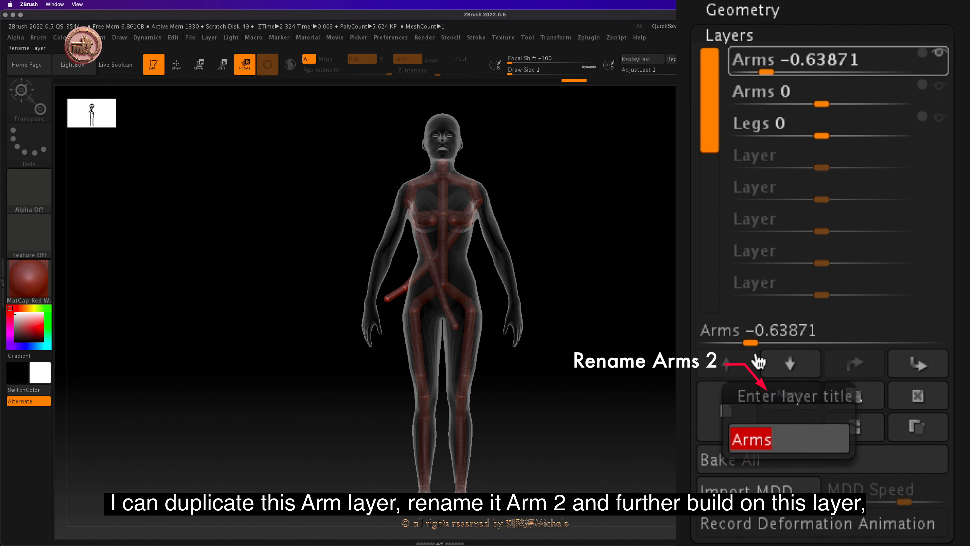
pyautogui.write('2')
pyautogui.press('Return')
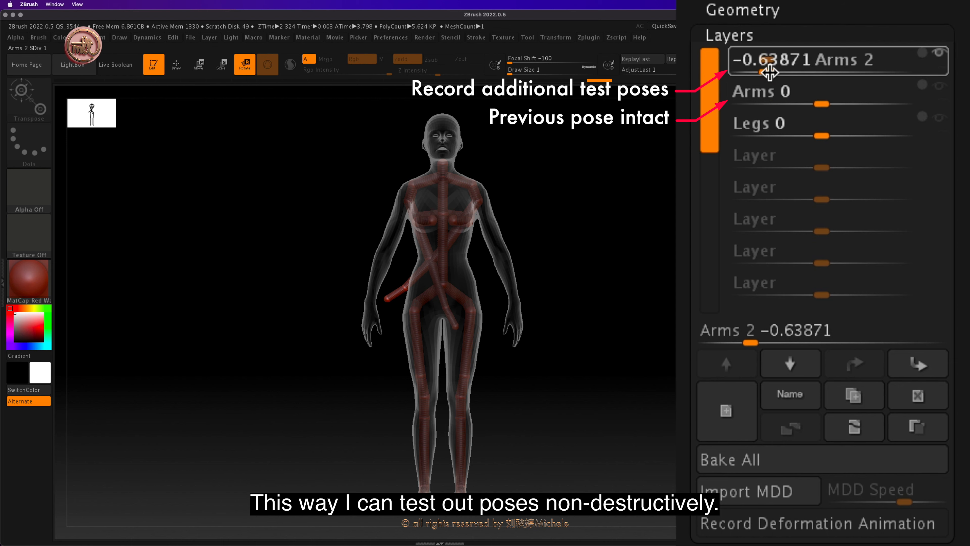
# Step: Raise the Arms 2 and Arms layer intensities to 1 to test the poses
pyautogui.moveTo(767, 72); pyautogui.dragTo(937, 70)
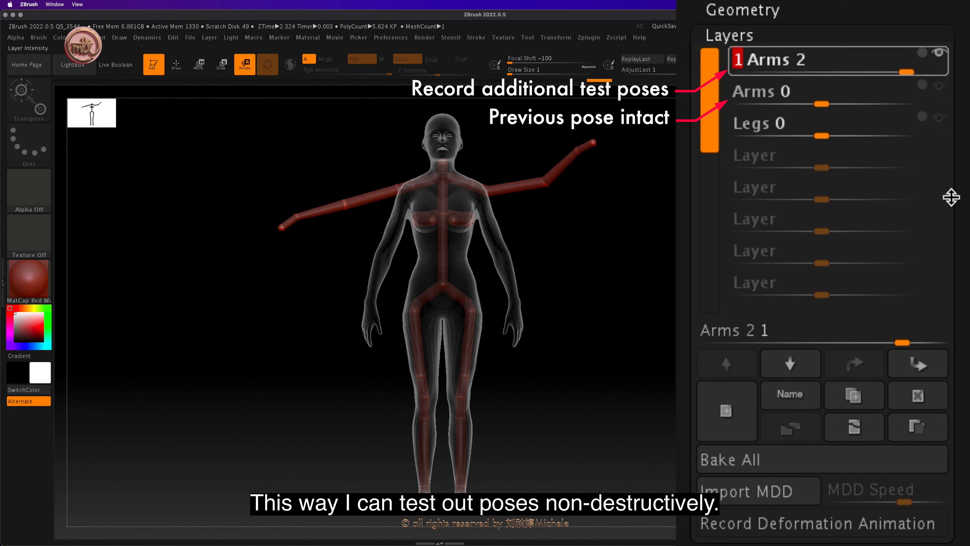
pyautogui.moveTo(968, 473); pyautogui.dragTo(960, 287)
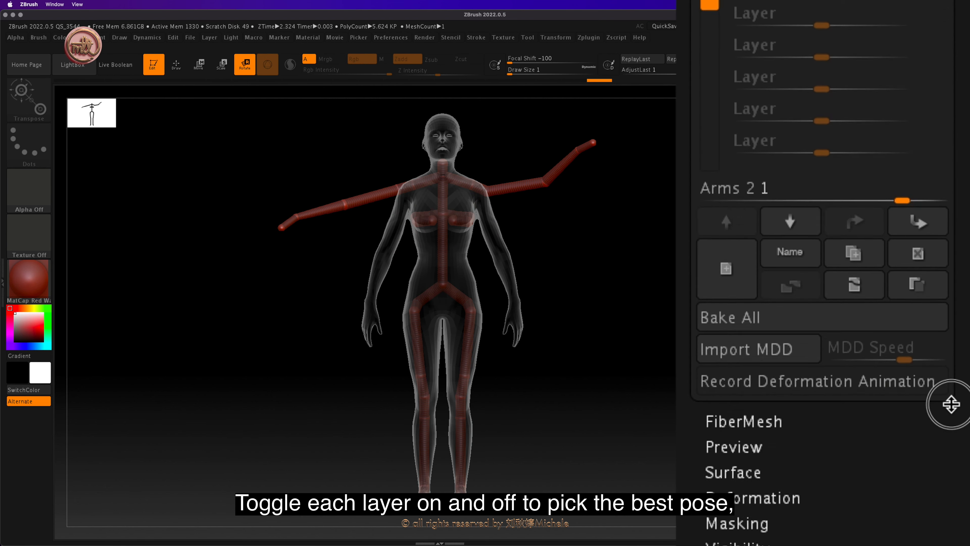
pyautogui.moveTo(951, 403); pyautogui.dragTo(953, 543)
pyautogui.moveTo(828, 114); pyautogui.dragTo(946, 112)
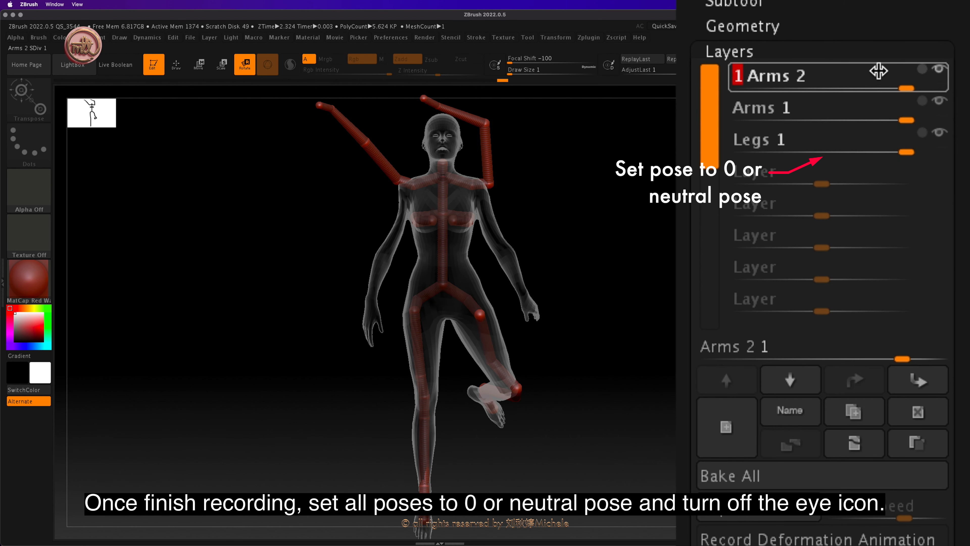
# Step: Return the rig to its neutral pose by setting the Arms 2, Arms and Legs layer intensities to 0
pyautogui.moveTo(870, 78); pyautogui.dragTo(828, 98)
pyautogui.click(806, 107)
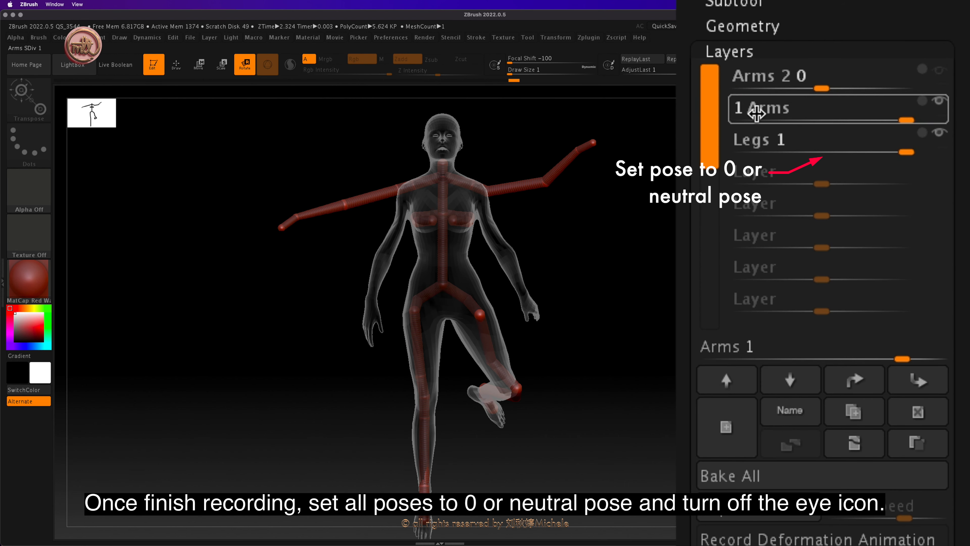
pyautogui.click(757, 114)
pyautogui.write('0')
pyautogui.click(791, 142)
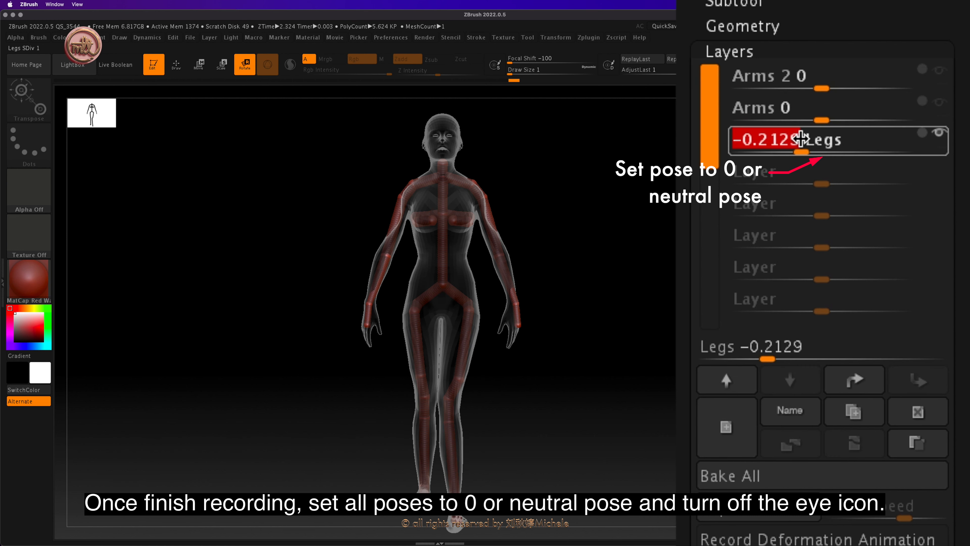
pyautogui.write('0')
pyautogui.click(910, 101)
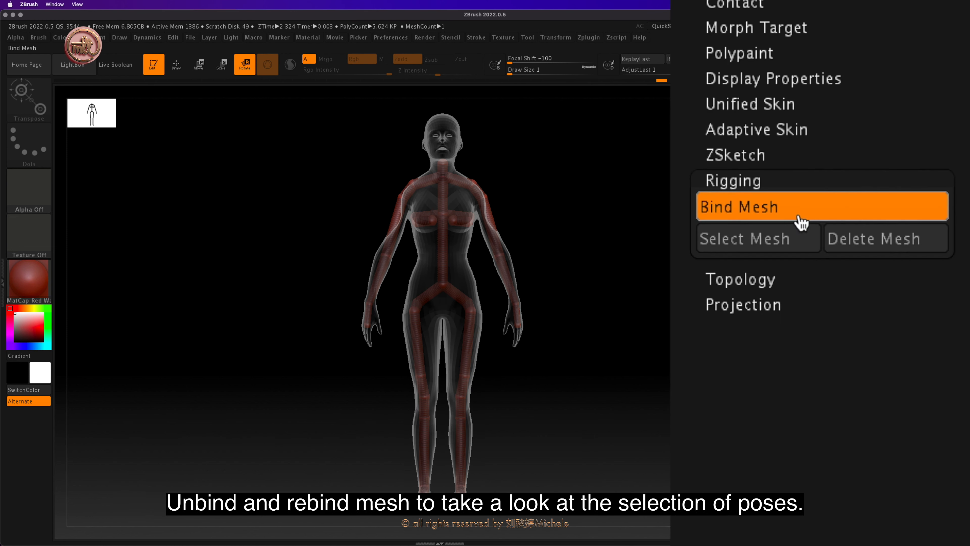
# Step: Unbind and rebind the mesh to the ZSphere rig, and raise the Arms 2 layer intensity to test its pose
pyautogui.click(800, 210)
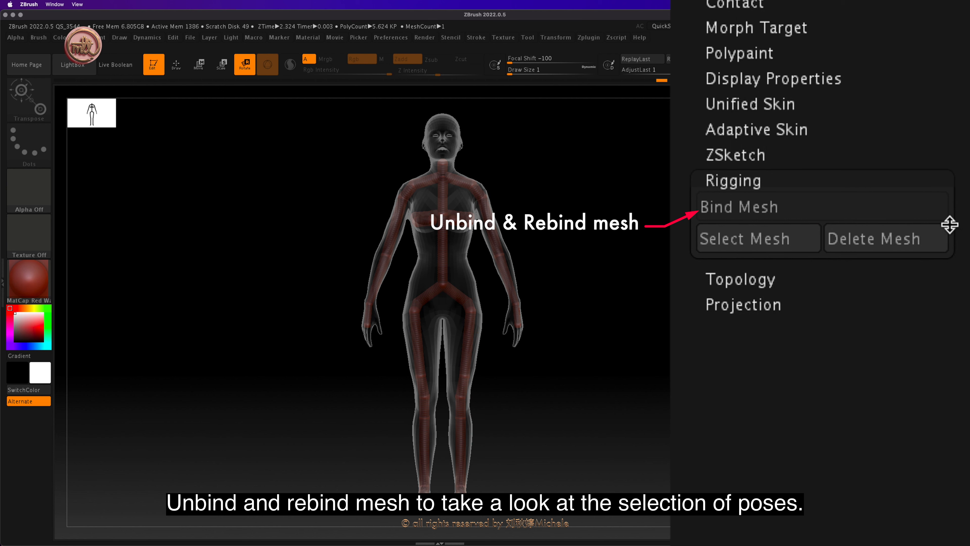
pyautogui.click(770, 212)
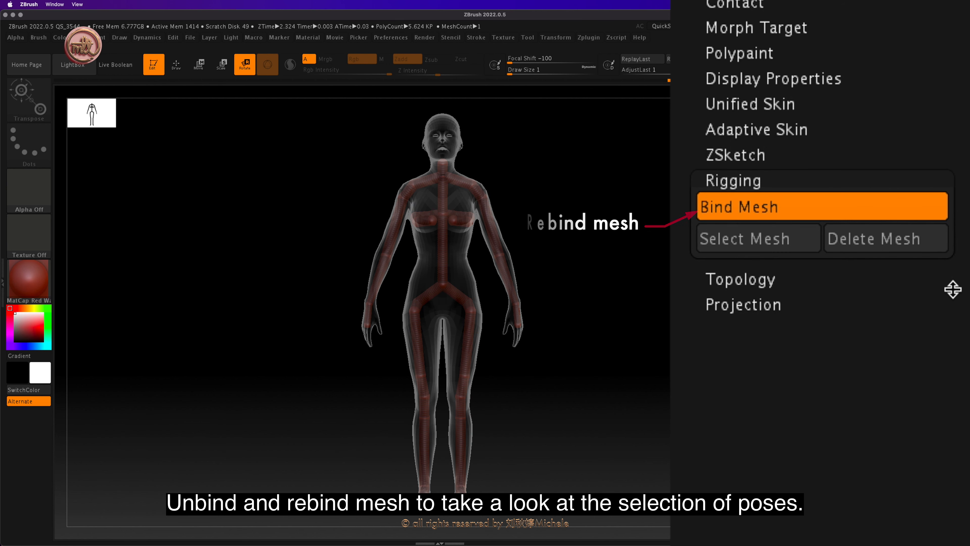
pyautogui.scroll(10, 932, 223)
pyautogui.scroll(3, 932, 223)
pyautogui.click(759, 208)
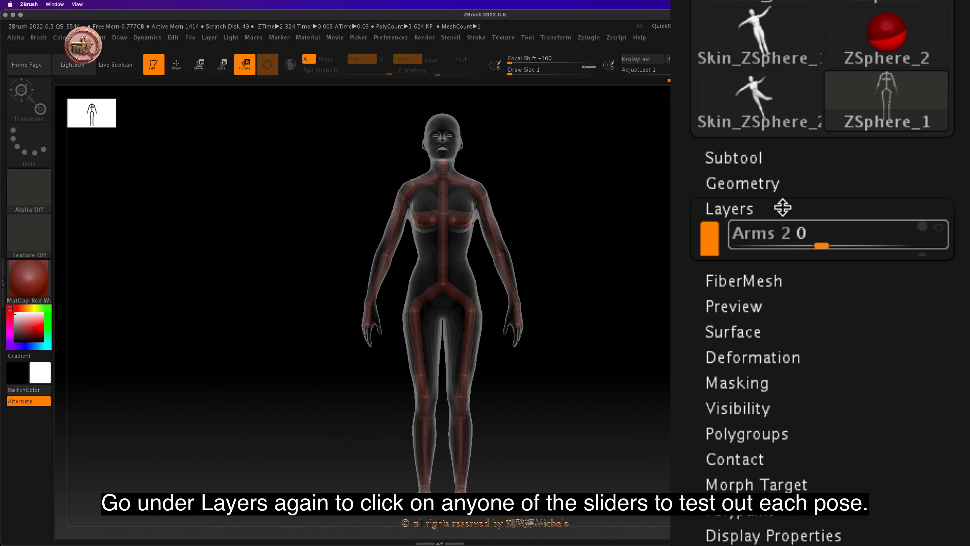
pyautogui.moveTo(830, 248); pyautogui.dragTo(915, 241)
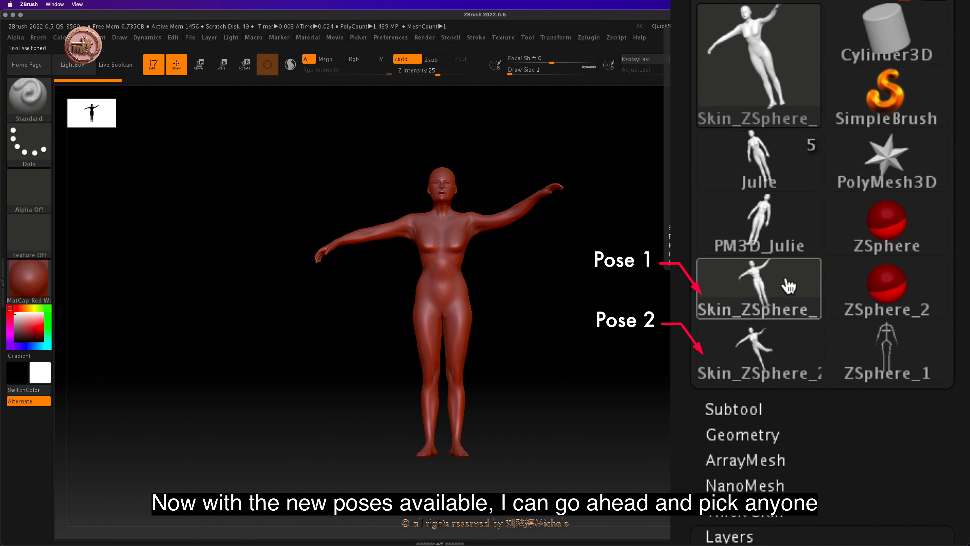
# Step: Make the standing skin with outstretched arms the active model and lower its subdivision level to 1
pyautogui.click(748, 368)
pyautogui.click(776, 296)
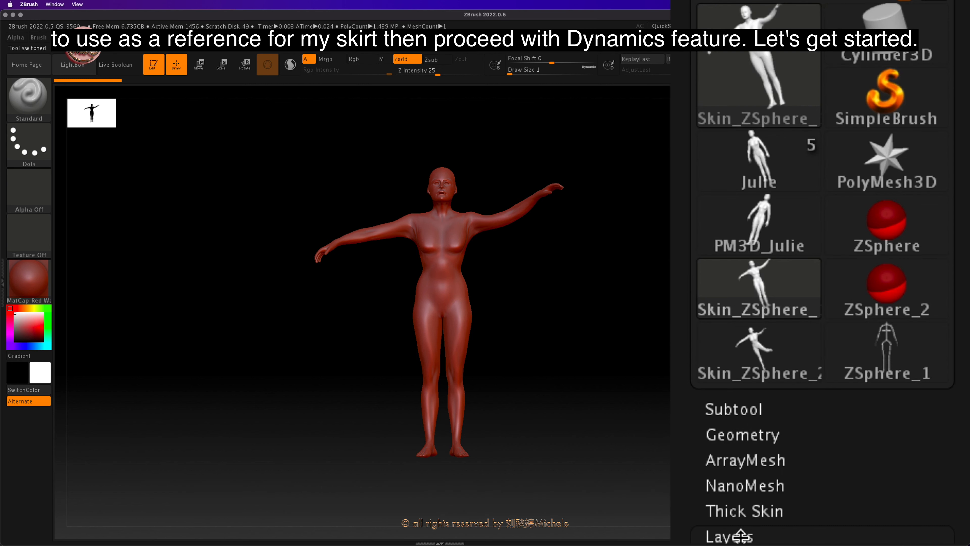
pyautogui.click(775, 431)
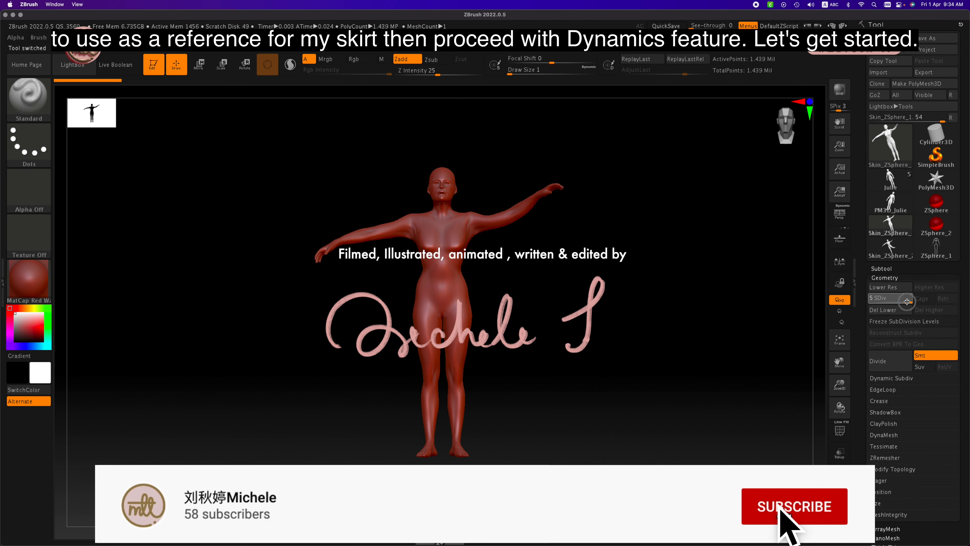
pyautogui.moveTo(889, 301); pyautogui.dragTo(870, 302)
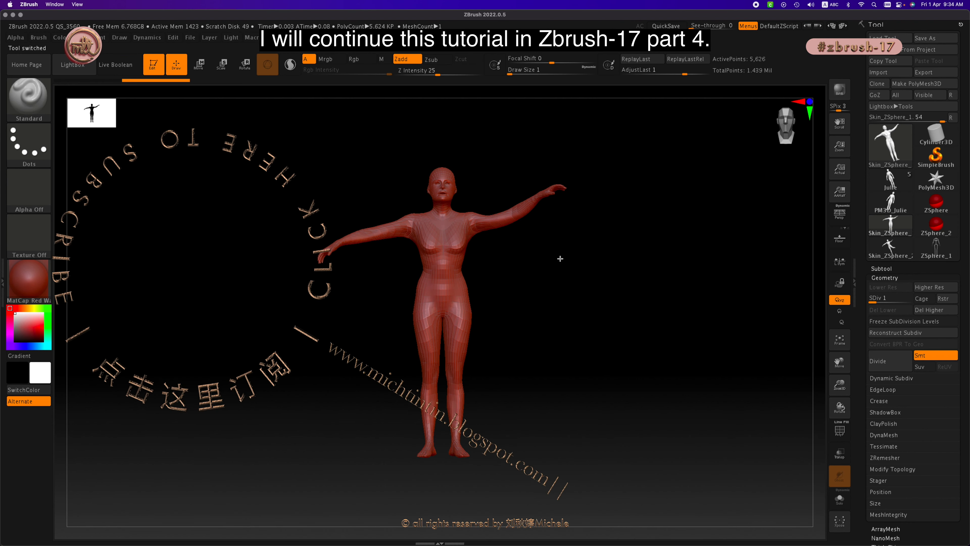
# Step: Display the polyframe wireframe and polygroups on the posed figure for a close look at the torso and hips
pyautogui.hotkey('shift', 'f')
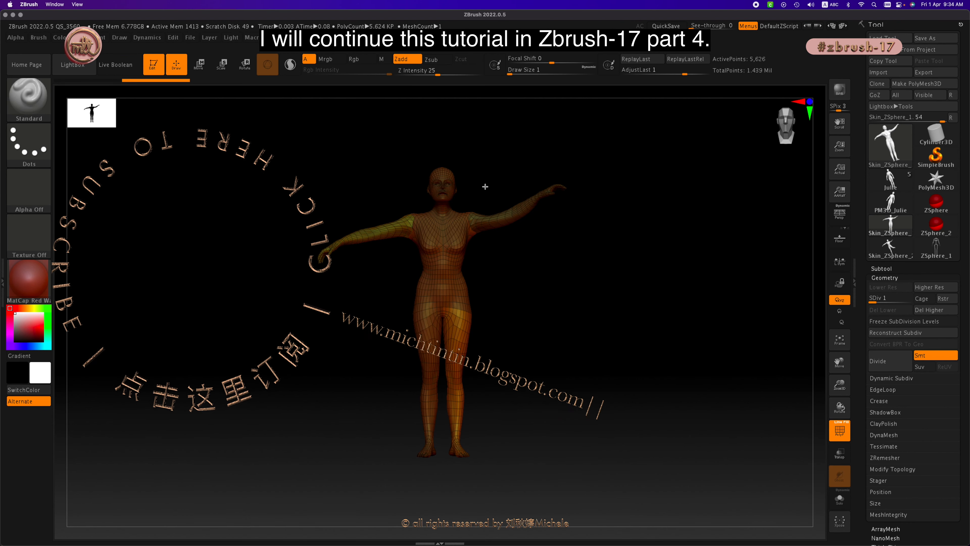
pyautogui.press('ctrl')
pyautogui.keyDown('ctrl'); pyautogui.moveTo(472, 251); pyautogui.dragTo(569, 270, button='right'); pyautogui.keyUp('ctrl')
pyautogui.press('shift')
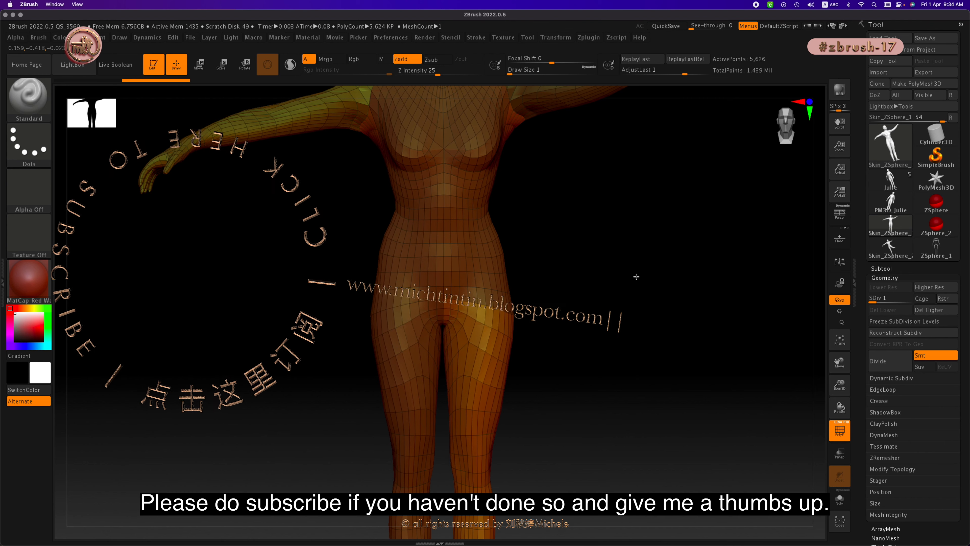
pyautogui.click(590, 37)
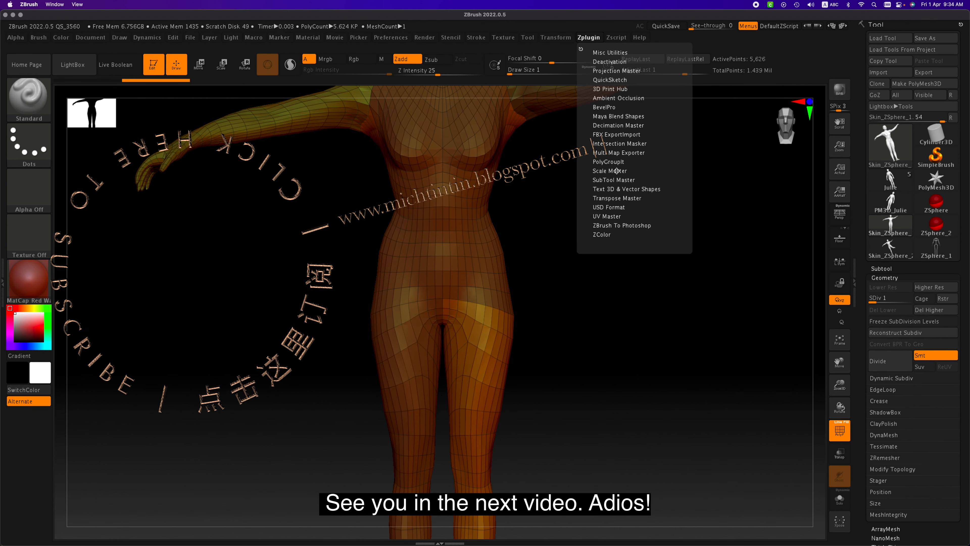